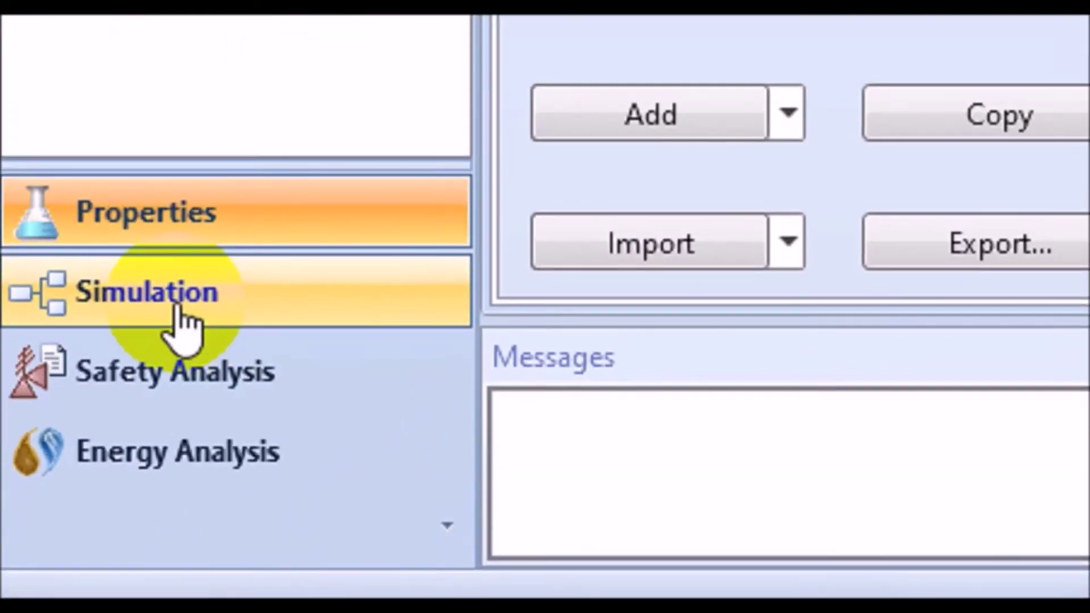
Step: Switch from the component list setup to the Simulation environment's empty flowsheet
{"action": "left_click", "coordinate": [177, 300]}
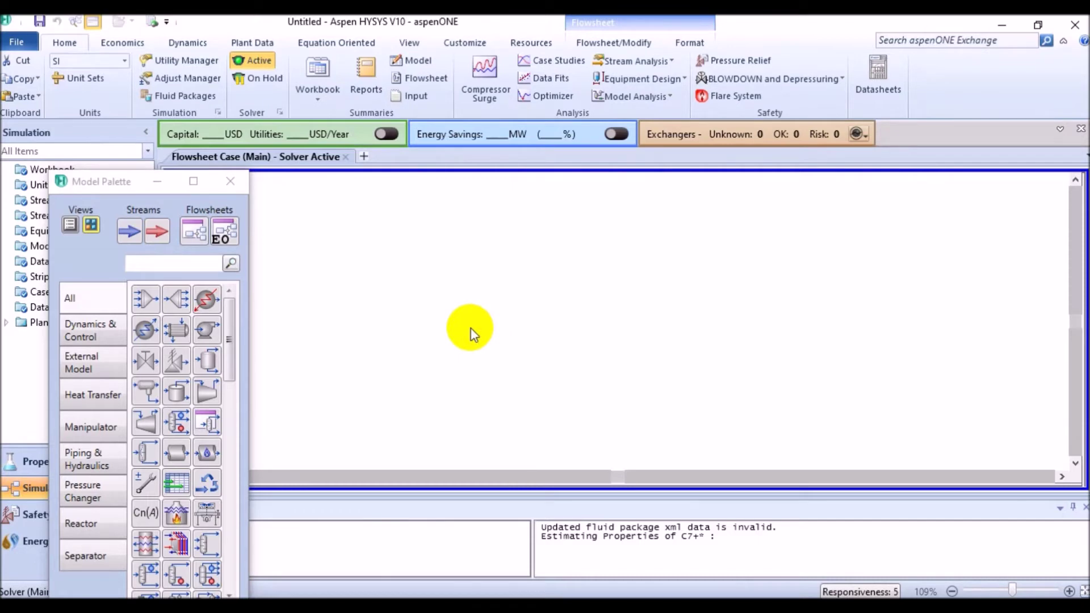
Step: Move the Model Palette to the upper right, clear of the flowsheet area
{"action": "left_click", "coordinate": [124, 184]}
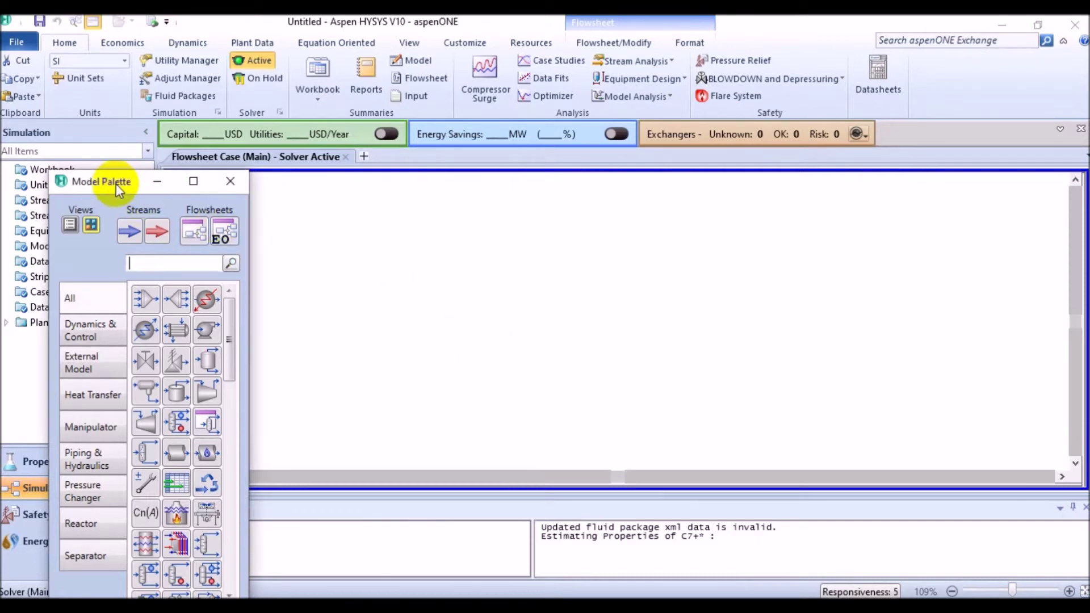
{"action": "mouse_move", "coordinate": [104, 184]}
{"action": "left_mouse_down"}
{"action": "mouse_move", "coordinate": [955, 96]}
{"action": "mouse_move", "coordinate": [951, 121]}
{"action": "left_mouse_up"}
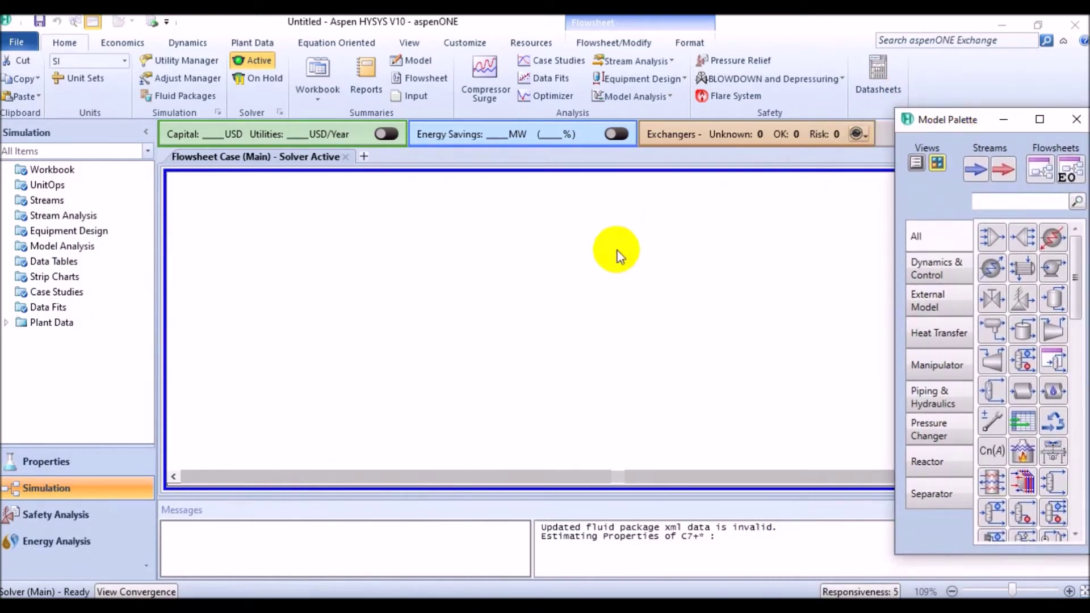
{"action": "left_click", "coordinate": [617, 254]}
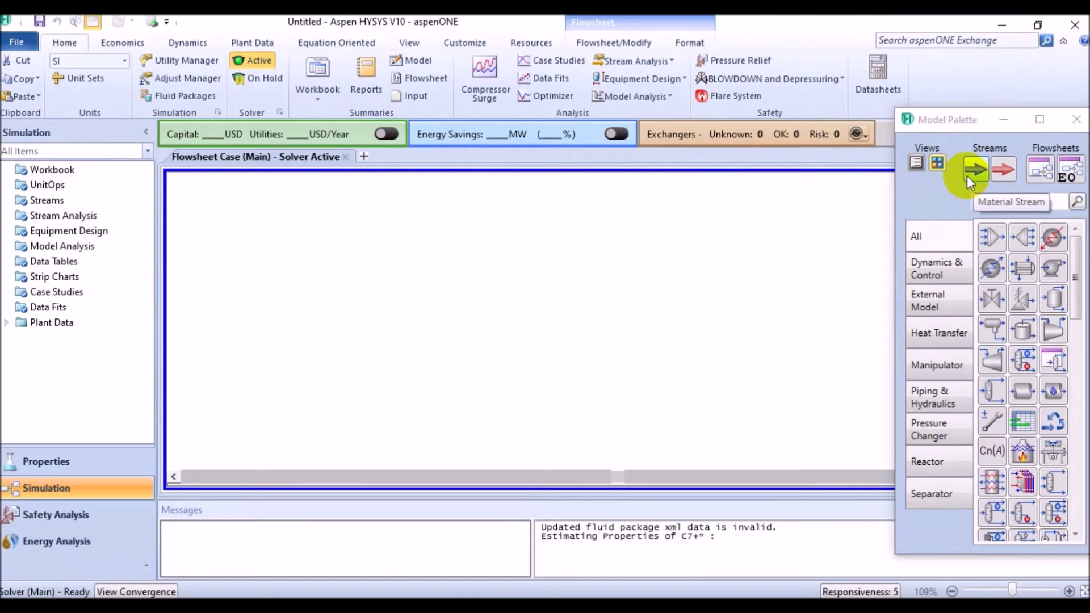
{"action": "left_click", "coordinate": [967, 176]}
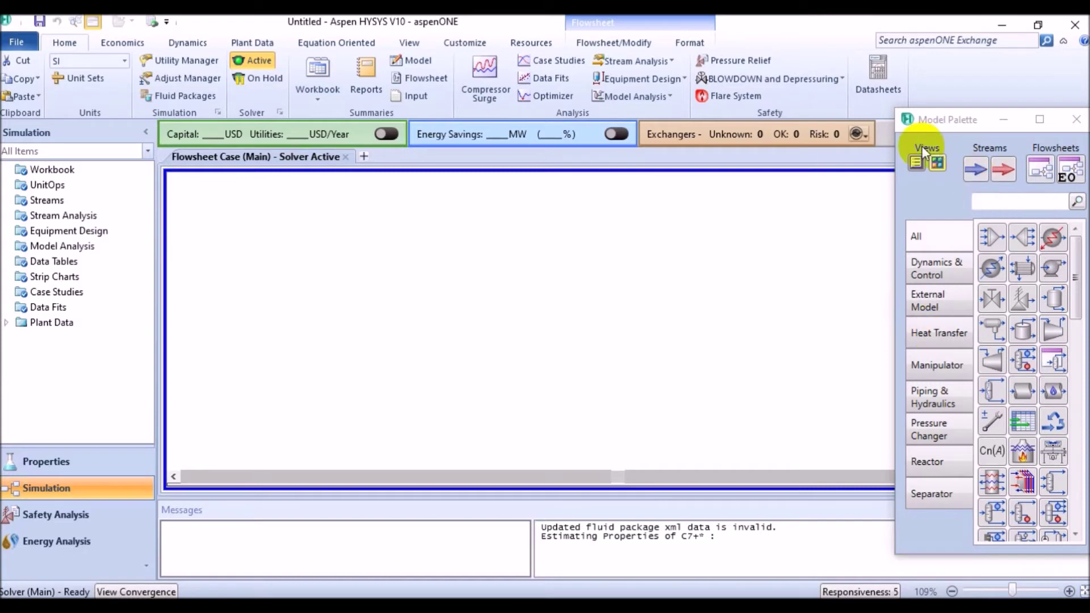
{"action": "left_click", "coordinate": [975, 162]}
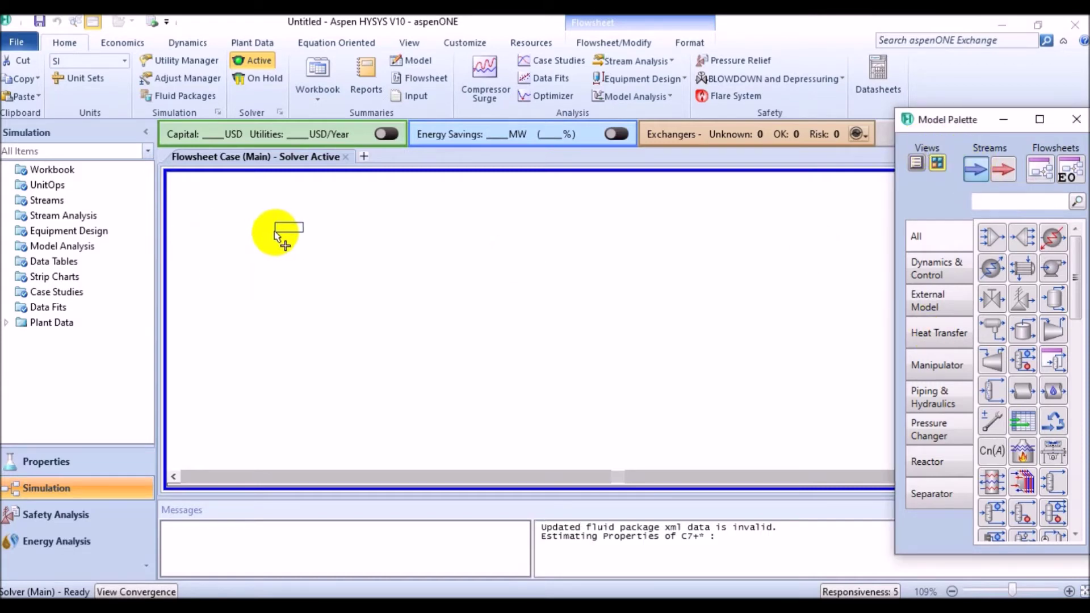
Step: Place material streams 1 and 2 on the flowsheet from the Model Palette
{"action": "left_click", "coordinate": [246, 281]}
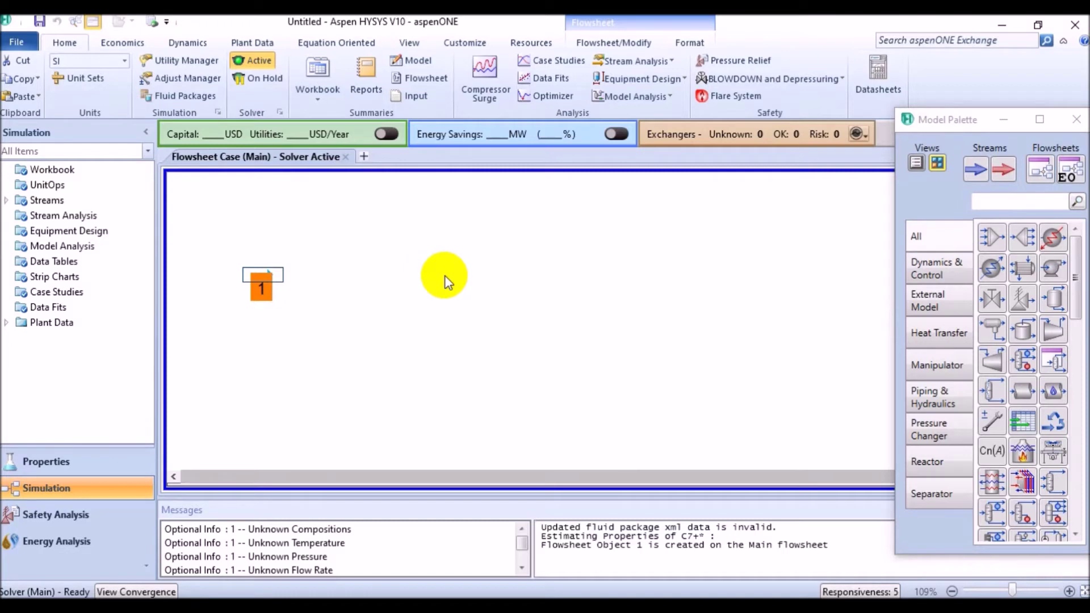
{"action": "double_click", "coordinate": [978, 169]}
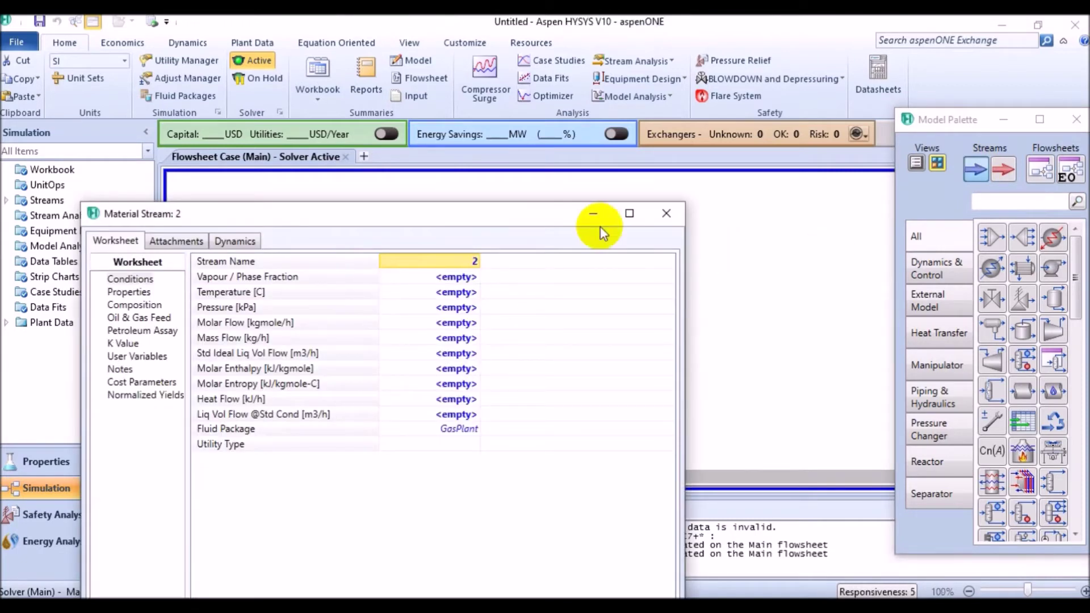
{"action": "left_click", "coordinate": [664, 212]}
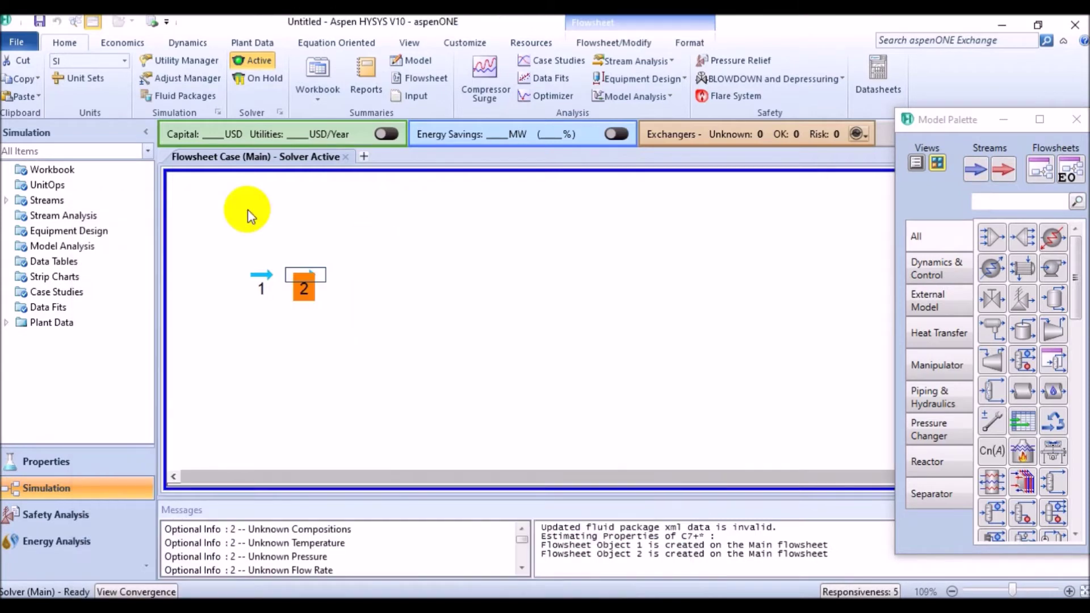
Step: Add material stream 3 through the Workbook's New column
{"action": "double_click", "coordinate": [61, 171]}
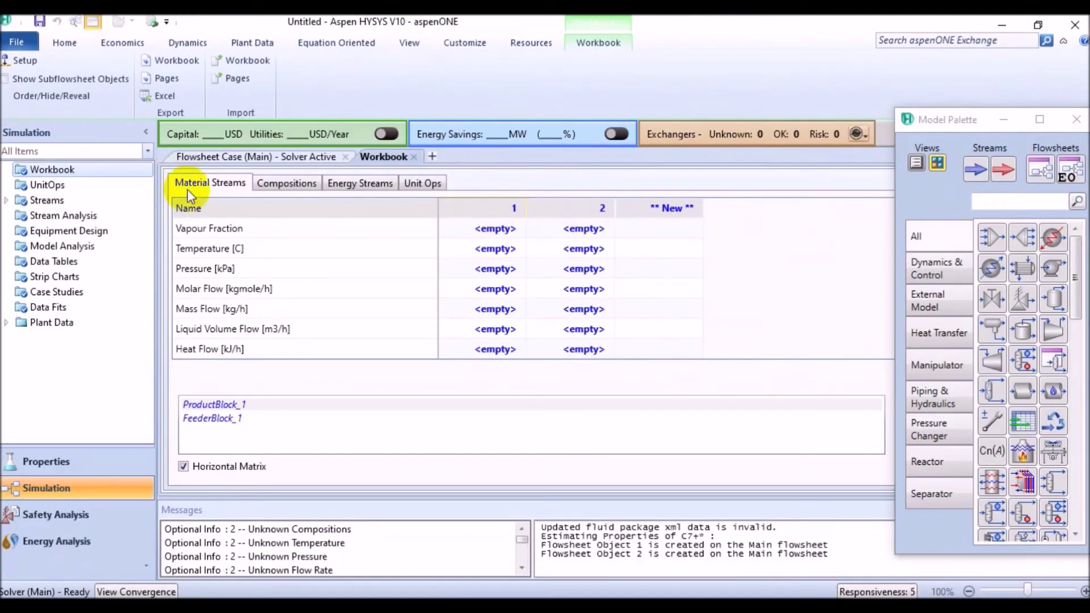
{"action": "left_click", "coordinate": [688, 207]}
{"action": "type", "text": "3"}
{"action": "key", "text": "Return"}
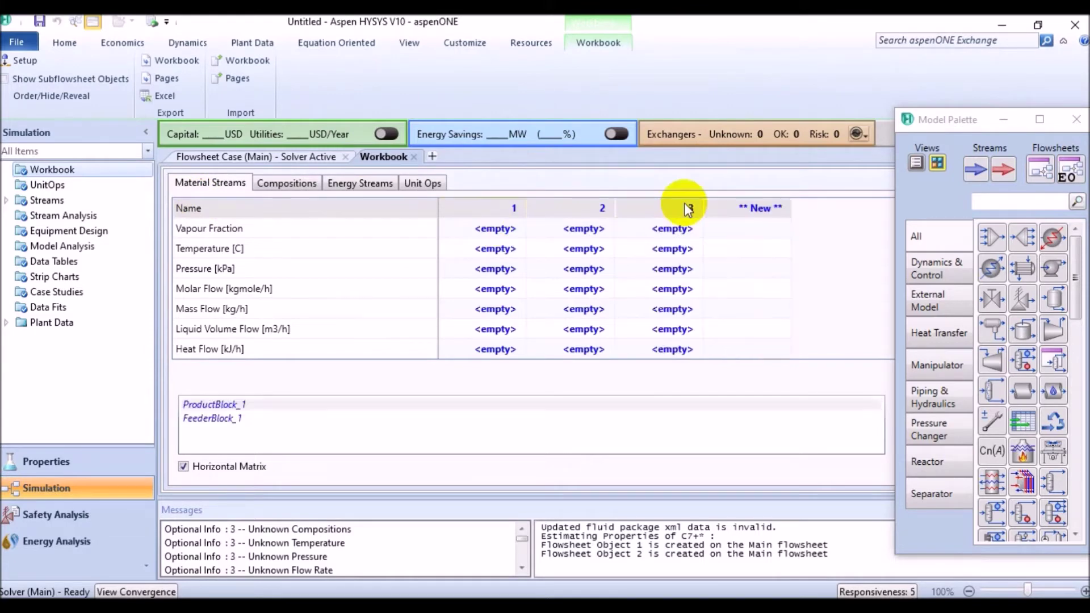
{"action": "left_click", "coordinate": [414, 157]}
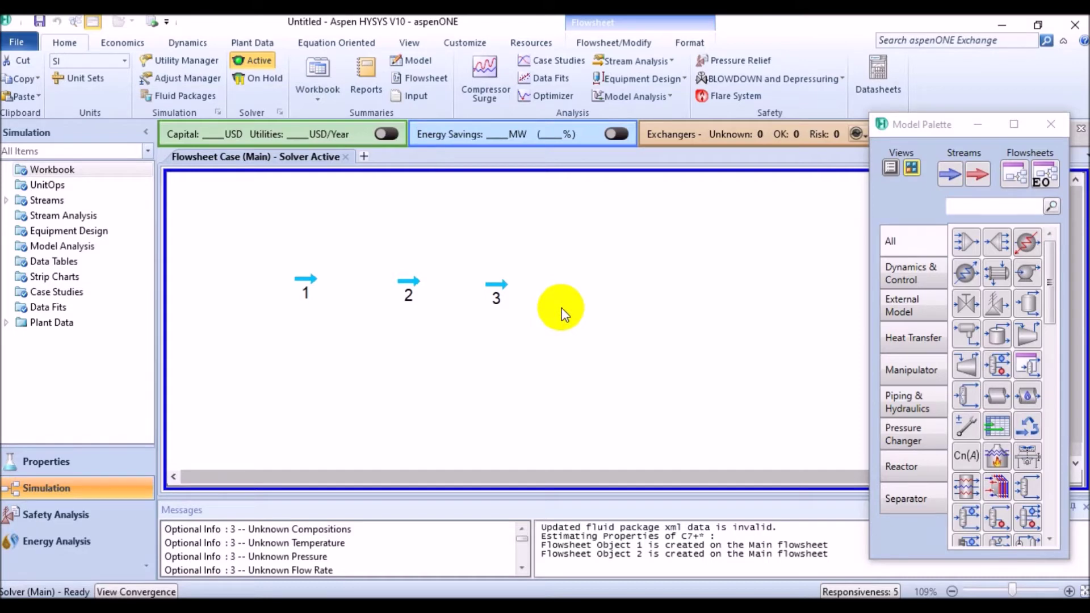
Step: Rename streams 1, 2 and 3 to GasWell1, GasWell2 and GasWell3 in the Workbook
{"action": "double_click", "coordinate": [44, 173]}
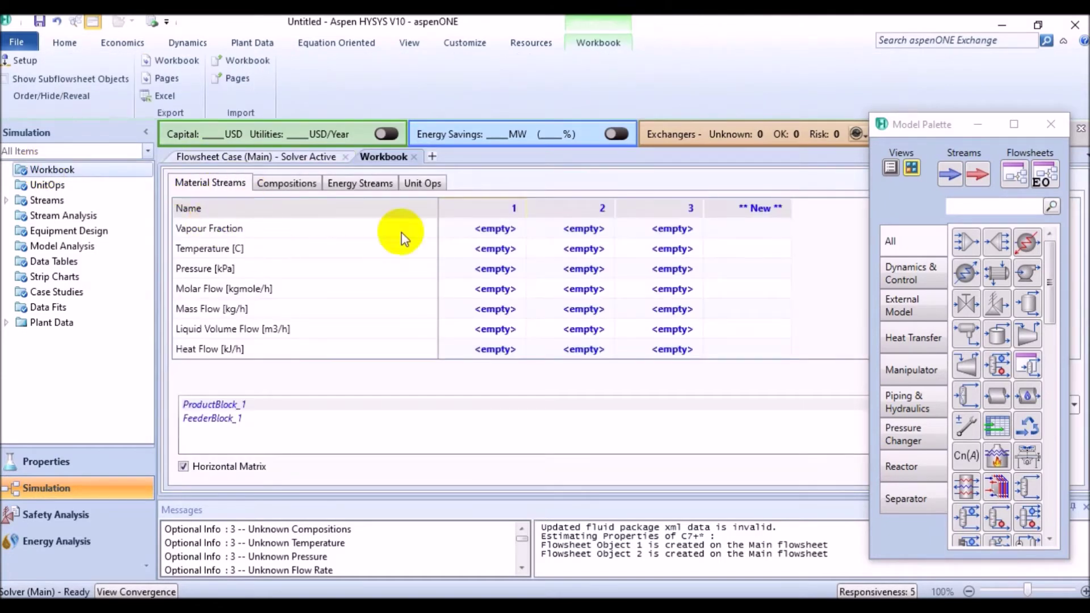
{"action": "left_click", "coordinate": [500, 207]}
{"action": "type", "text": "GasW"}
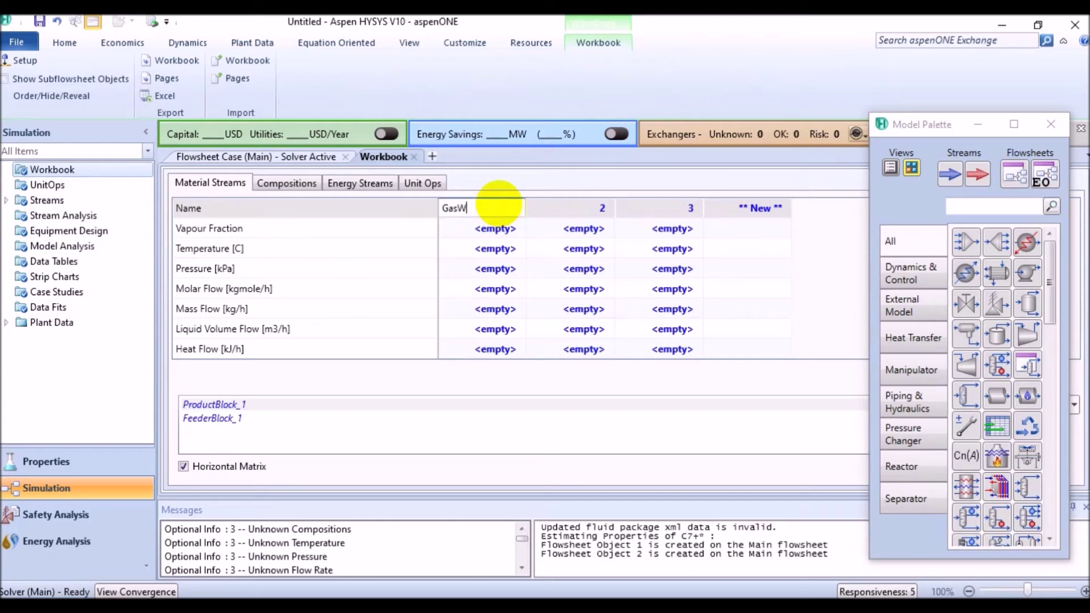
{"action": "type", "text": "ell1"}
{"action": "key", "text": "Return"}
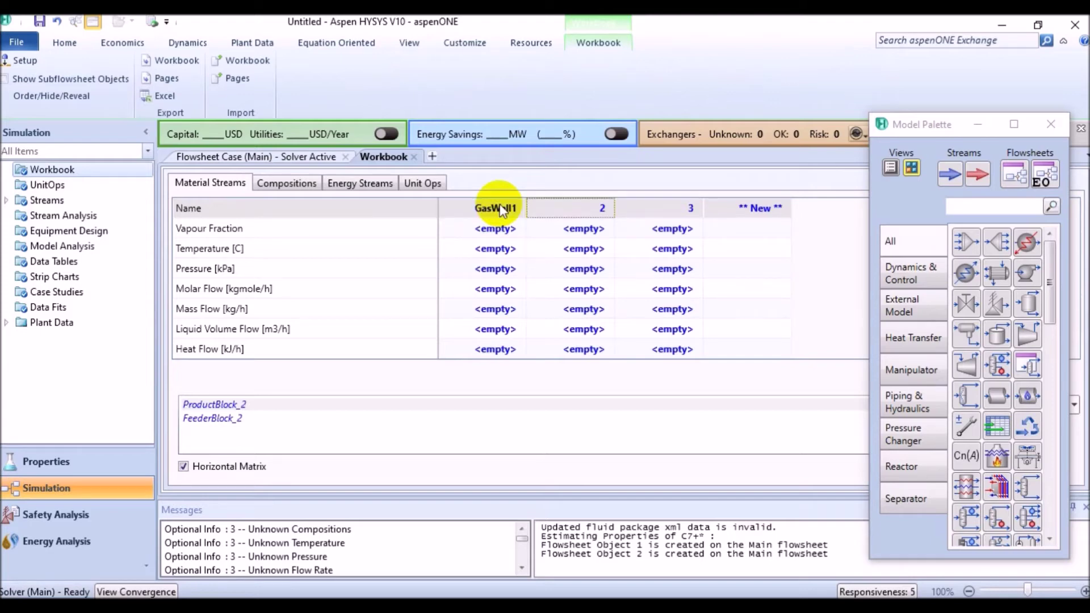
{"action": "type", "text": "GasWell"}
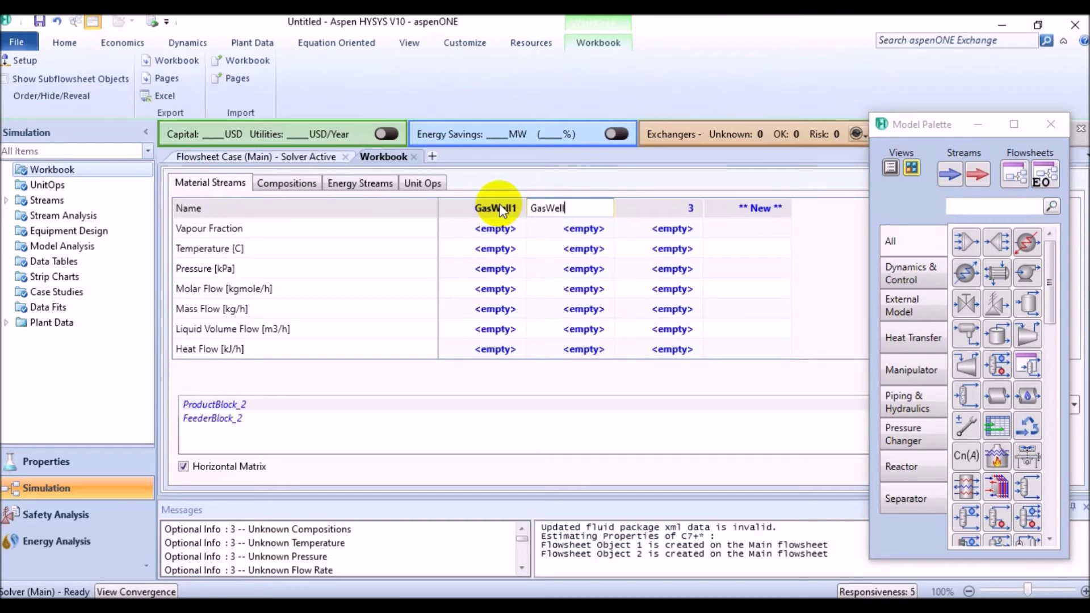
{"action": "type", "text": "2"}
{"action": "key", "text": "Return"}
{"action": "type", "text": "Ga"}
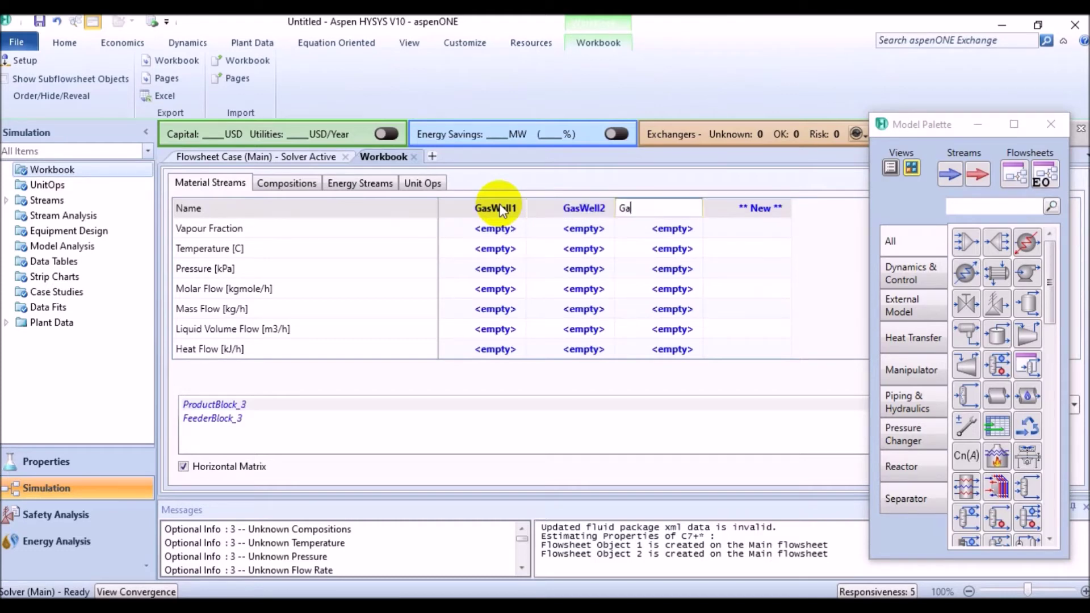
{"action": "type", "text": "sWe"}
{"action": "type", "text": "ll3"}
{"action": "key", "text": "Return"}
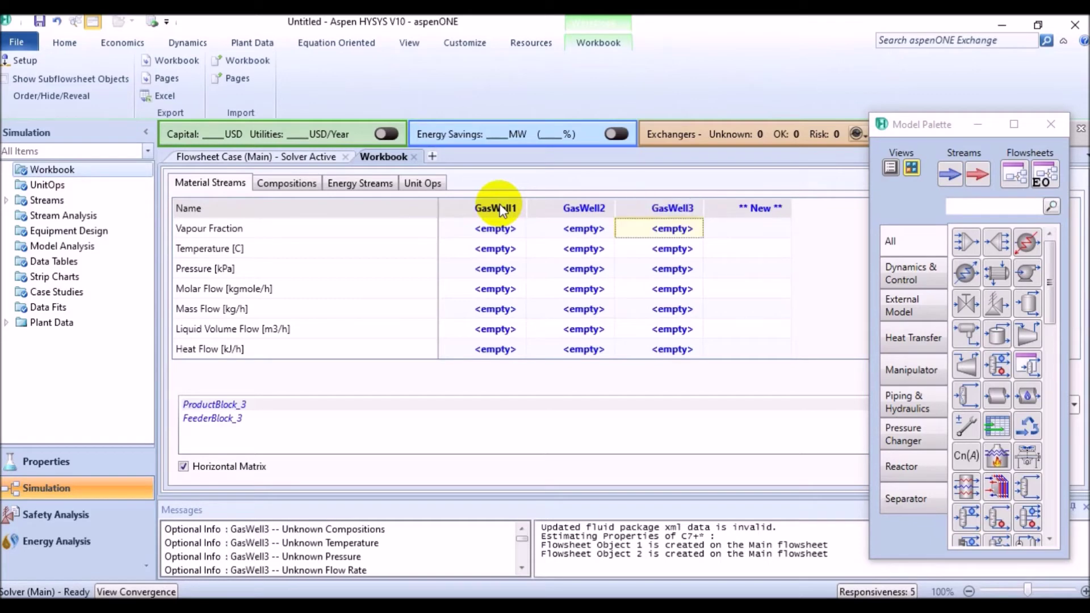
{"action": "left_click", "coordinate": [414, 157]}
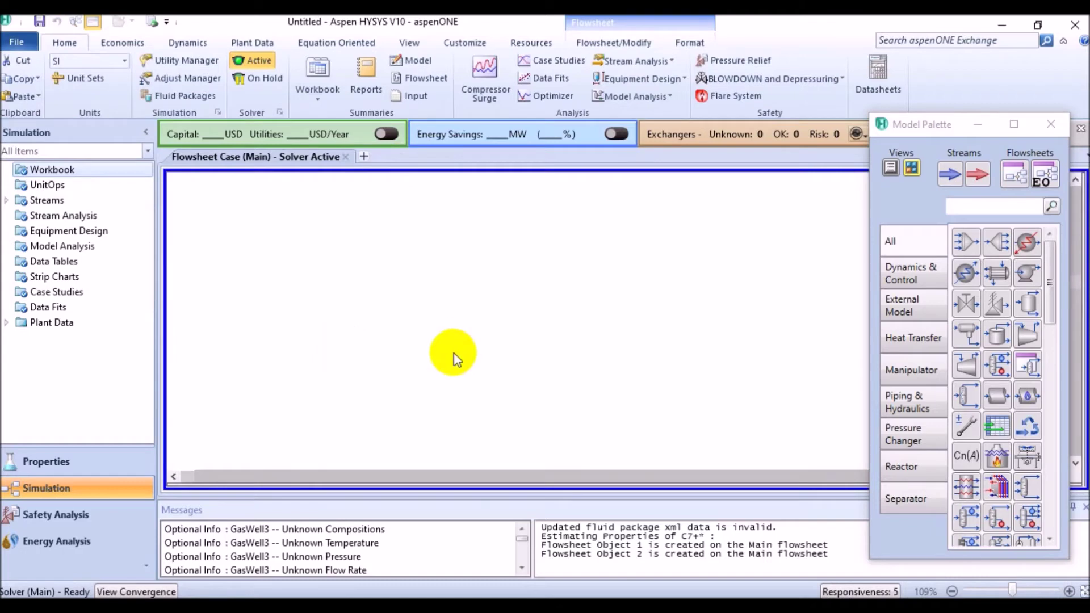
Step: Arrange GasWell1, GasWell2 and GasWell3 in an evenly spaced row on the flowsheet
{"action": "left_click_drag", "start_coordinate": [410, 282], "coordinate": [399, 257]}
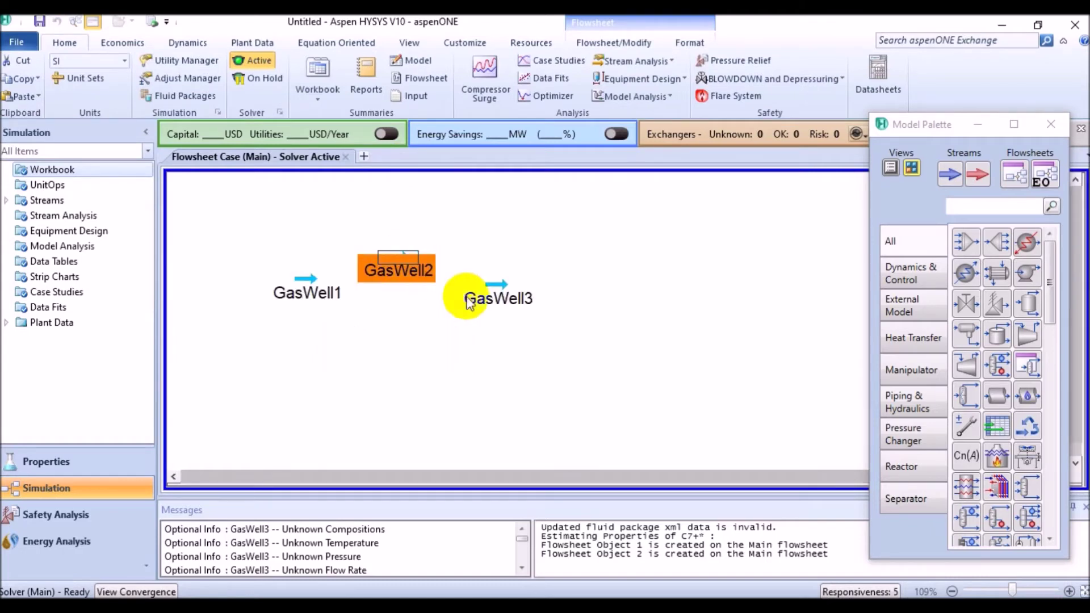
{"action": "left_click_drag", "start_coordinate": [506, 288], "coordinate": [538, 289]}
{"action": "left_click_drag", "start_coordinate": [402, 266], "coordinate": [401, 287]}
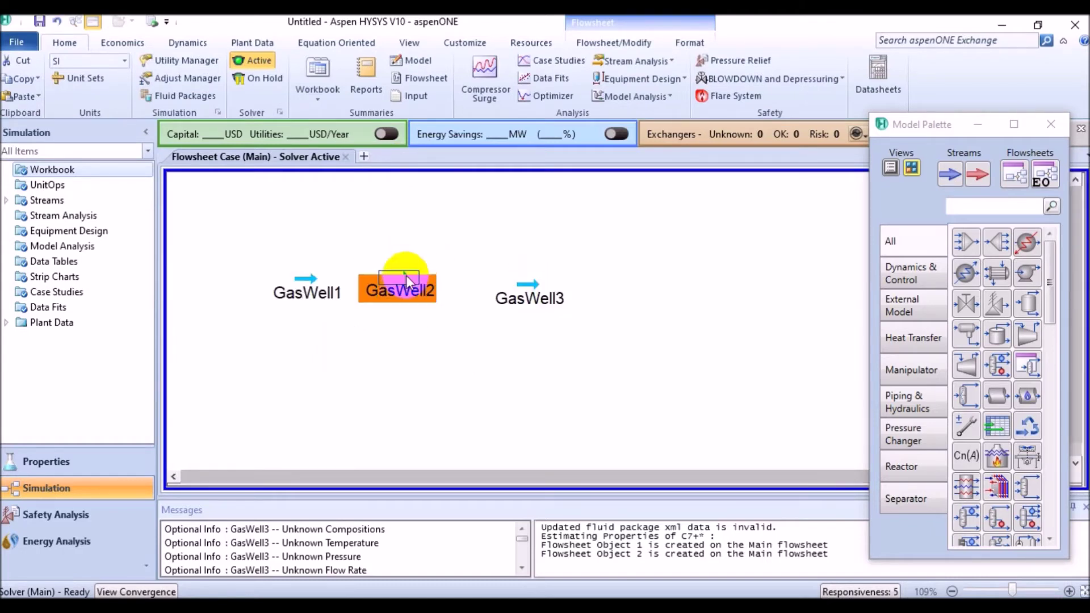
{"action": "left_click", "coordinate": [322, 309]}
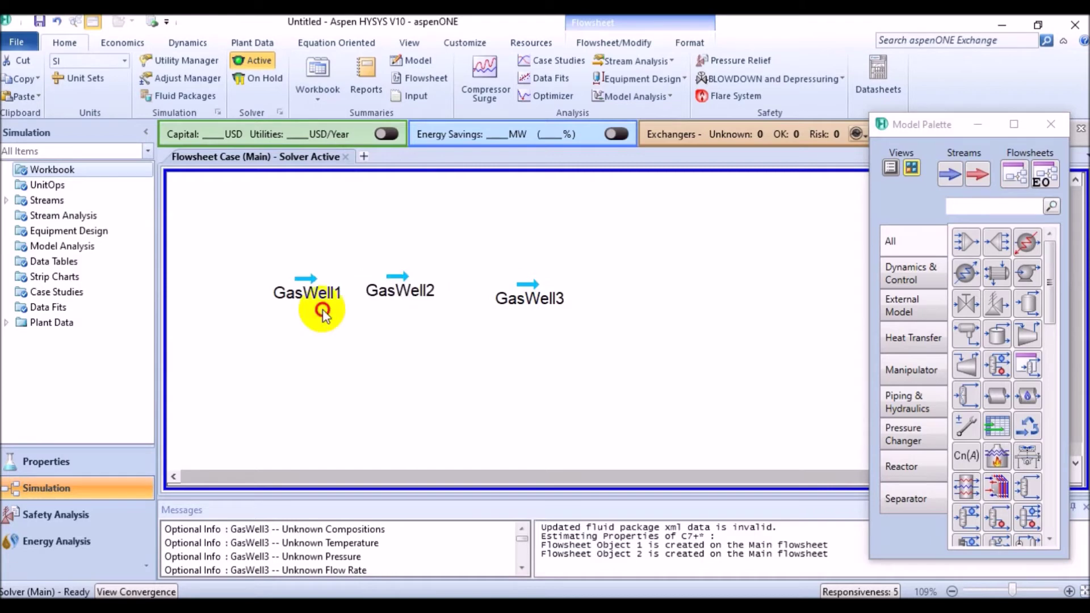
{"action": "left_click", "coordinate": [307, 277]}
{"action": "double_click", "coordinate": [308, 276]}
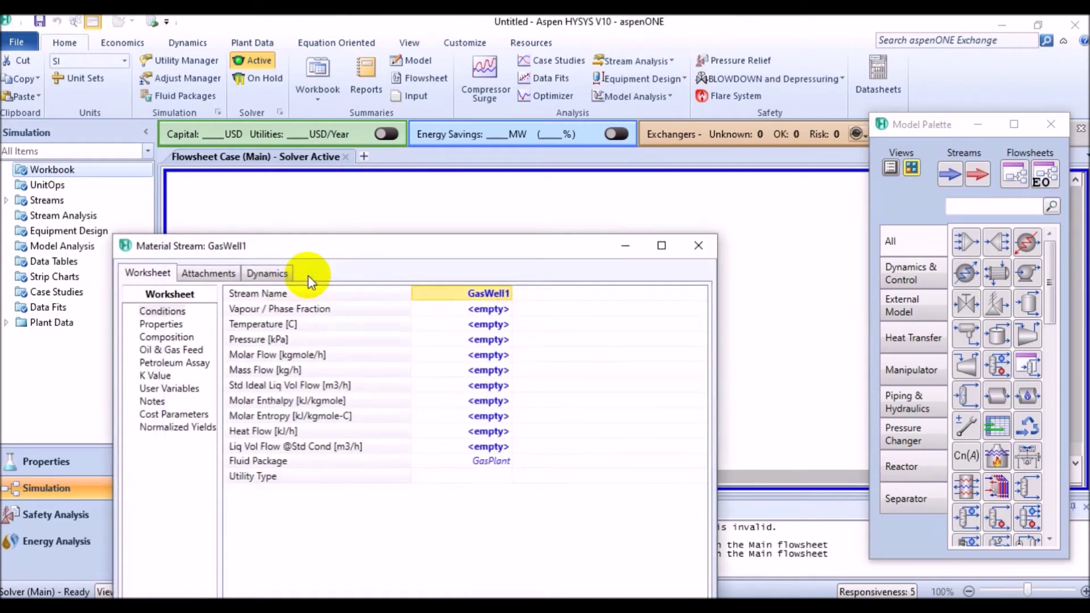
{"action": "left_click_drag", "start_coordinate": [365, 245], "coordinate": [465, 90]}
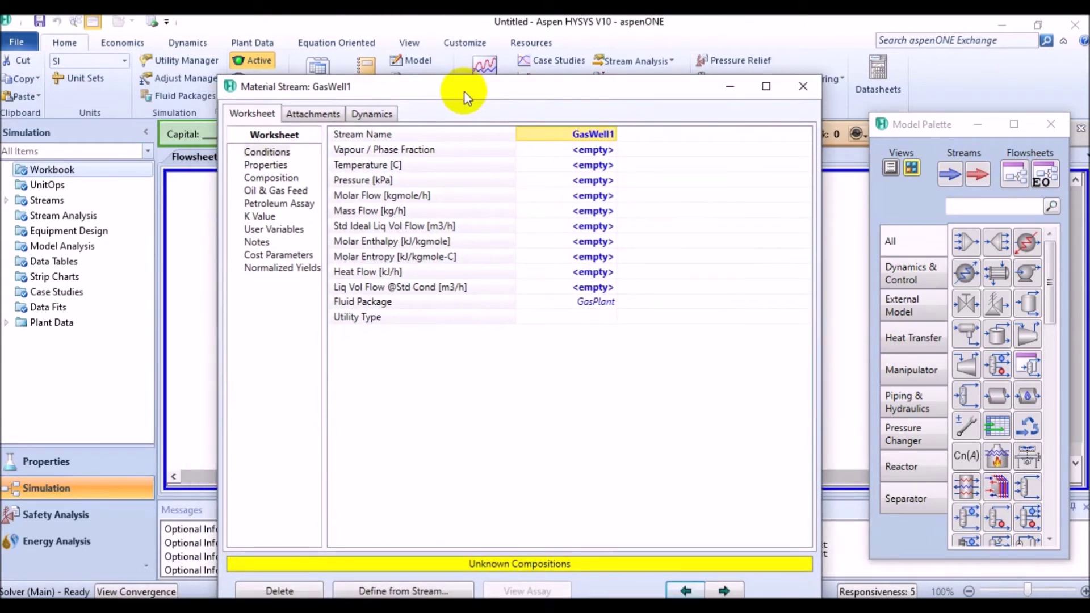
{"action": "left_click_drag", "start_coordinate": [492, 83], "coordinate": [506, 66]}
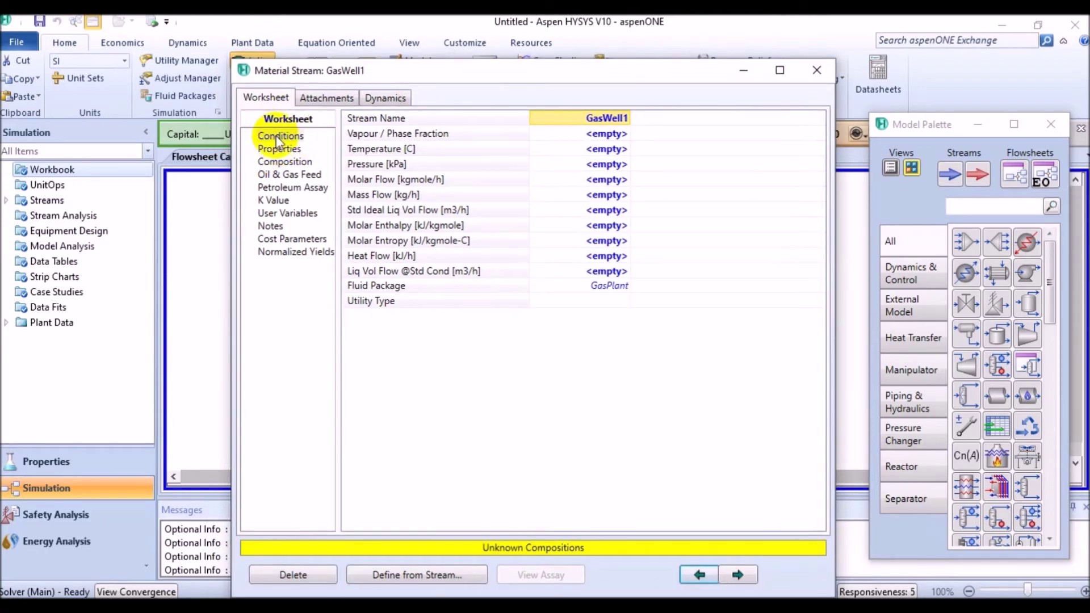
{"action": "double_click", "coordinate": [580, 182]}
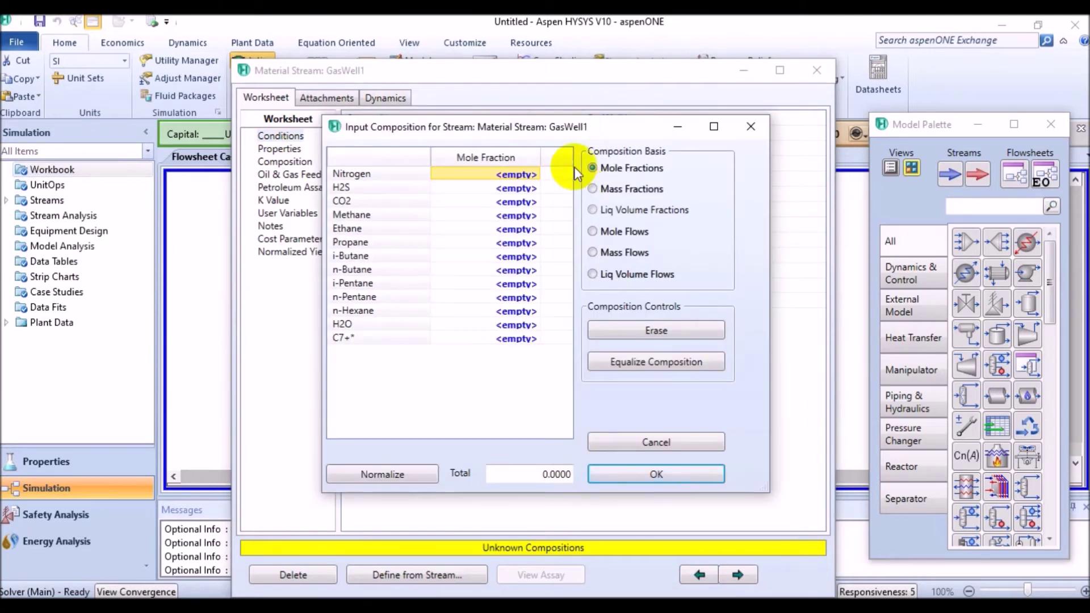
{"action": "left_click_drag", "start_coordinate": [571, 127], "coordinate": [681, 102]}
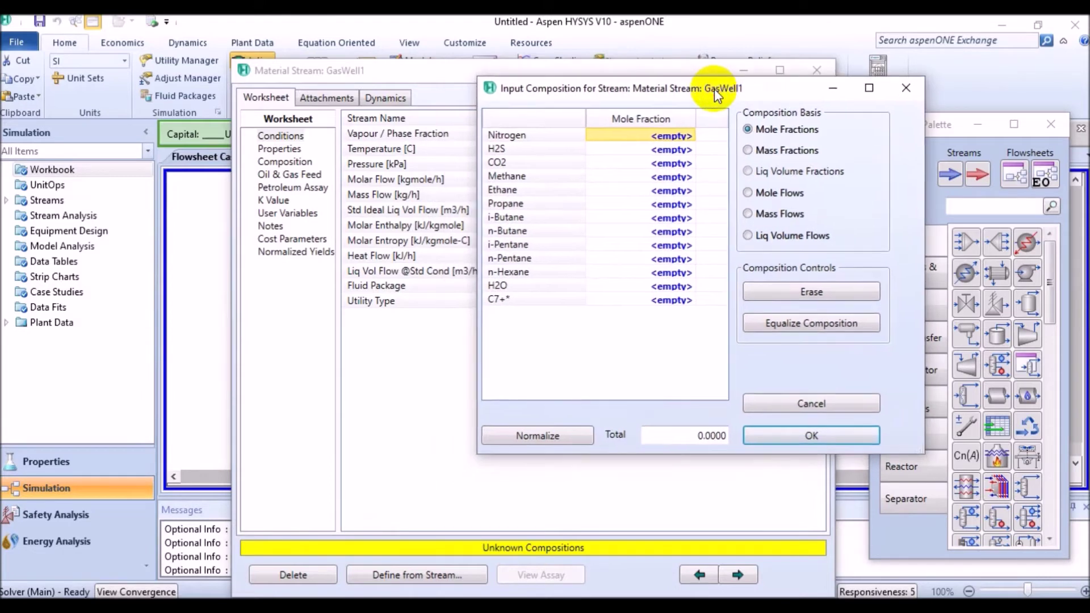
{"action": "left_click_drag", "start_coordinate": [682, 103], "coordinate": [727, 90]}
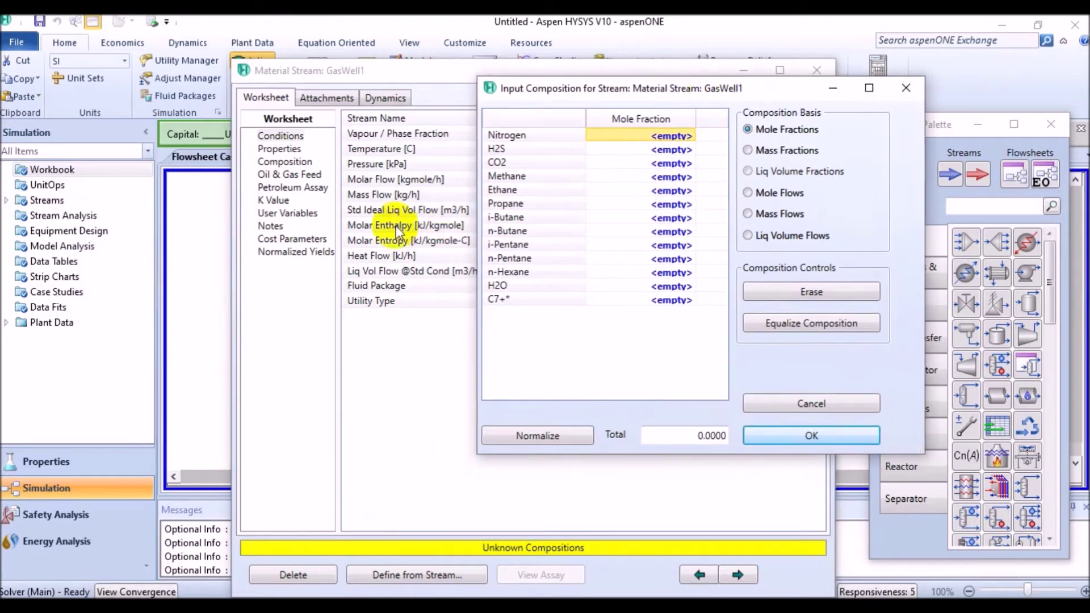
{"action": "left_click", "coordinate": [749, 150]}
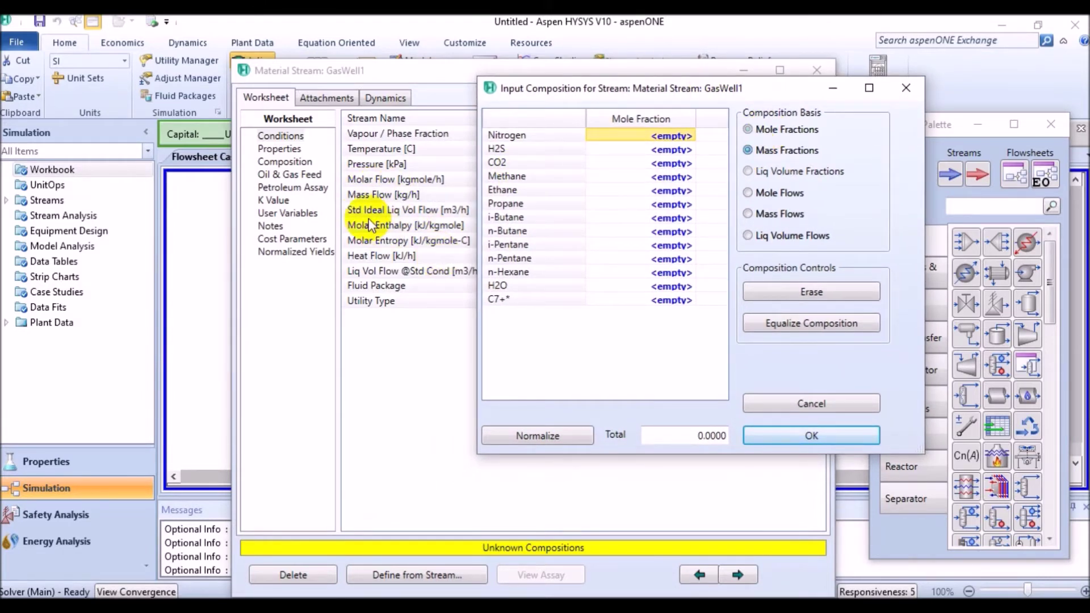
{"action": "left_click", "coordinate": [754, 173]}
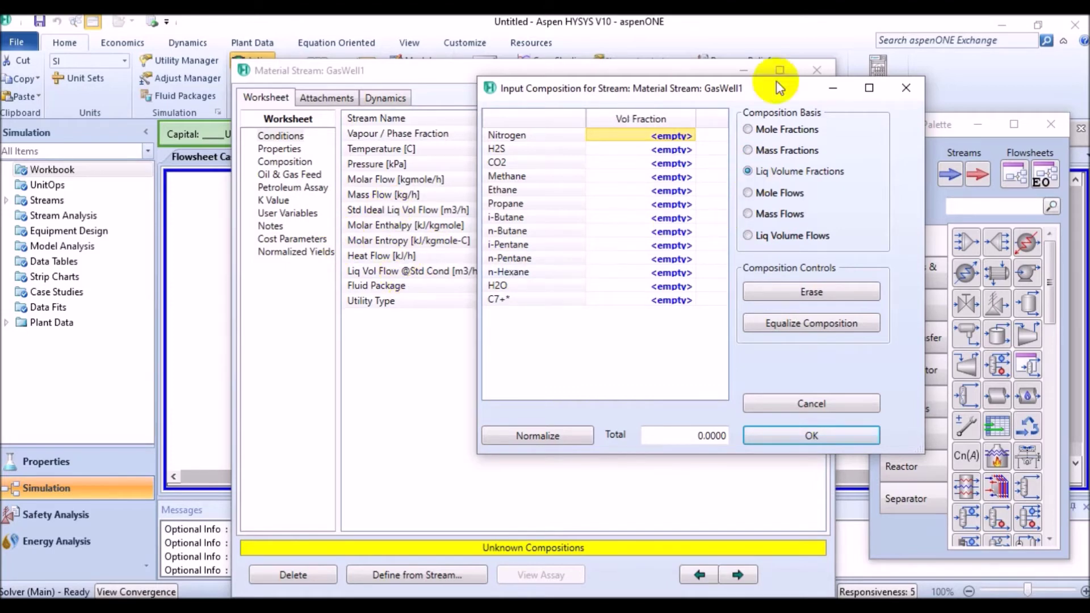
{"action": "left_click", "coordinate": [749, 129]}
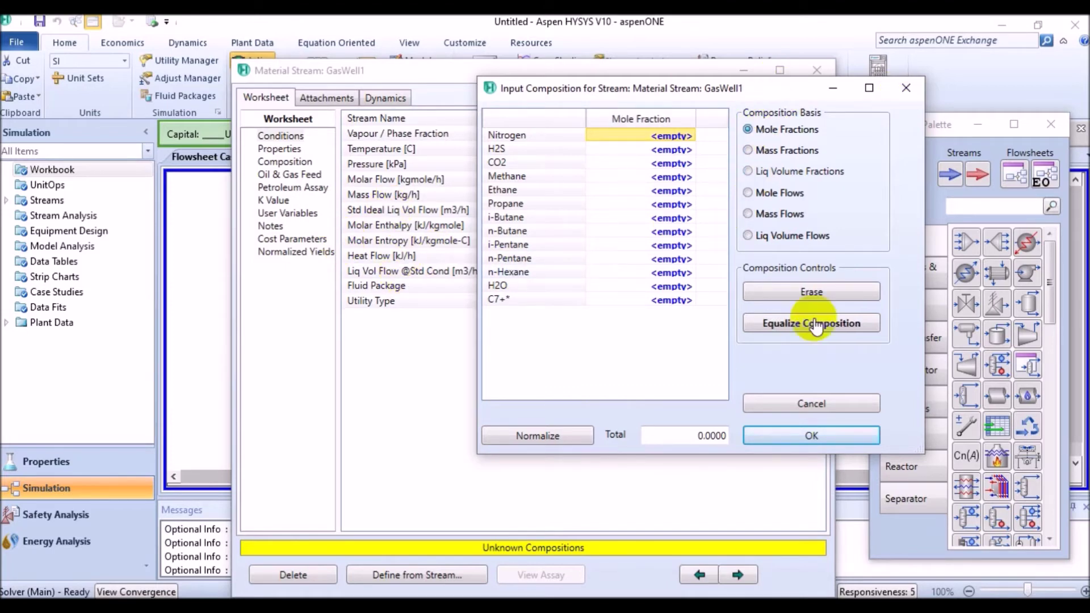
{"action": "left_click", "coordinate": [801, 437]}
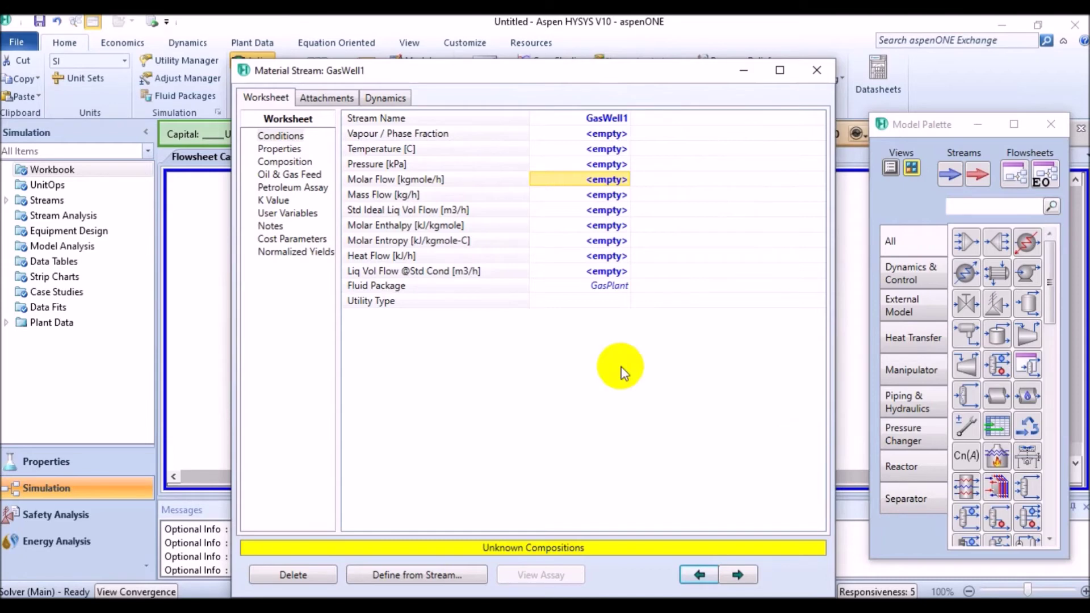
Step: Check GasWell1's Composition page and Input Composition dialog, then close both windows
{"action": "left_click", "coordinate": [286, 160]}
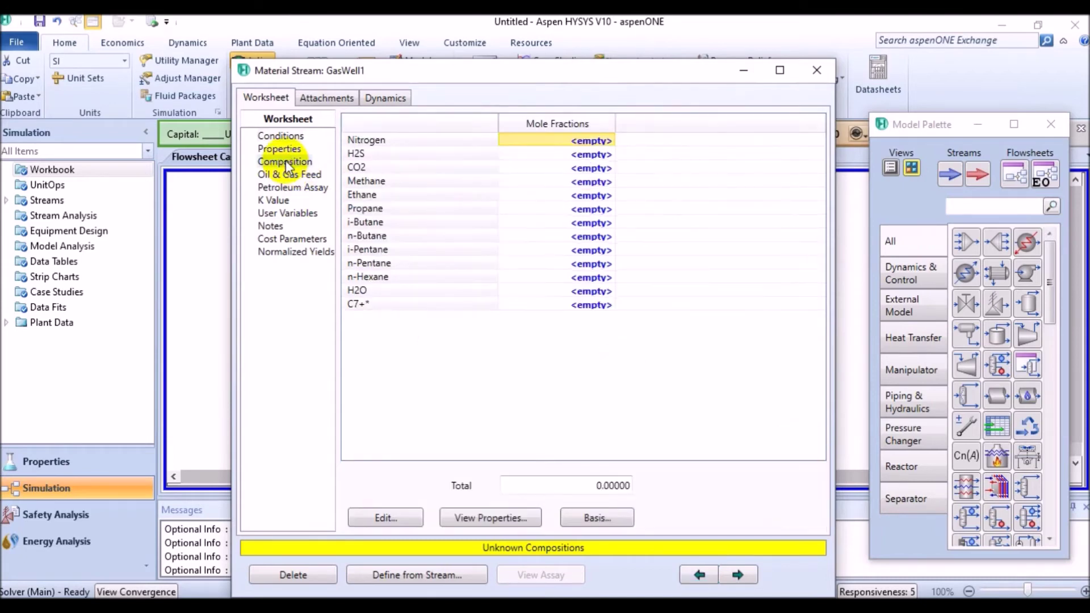
{"action": "left_click", "coordinate": [385, 515]}
{"action": "mouse_move", "coordinate": [584, 108]}
{"action": "left_mouse_down"}
{"action": "mouse_move", "coordinate": [610, 87]}
{"action": "mouse_move", "coordinate": [587, 82]}
{"action": "left_mouse_up"}
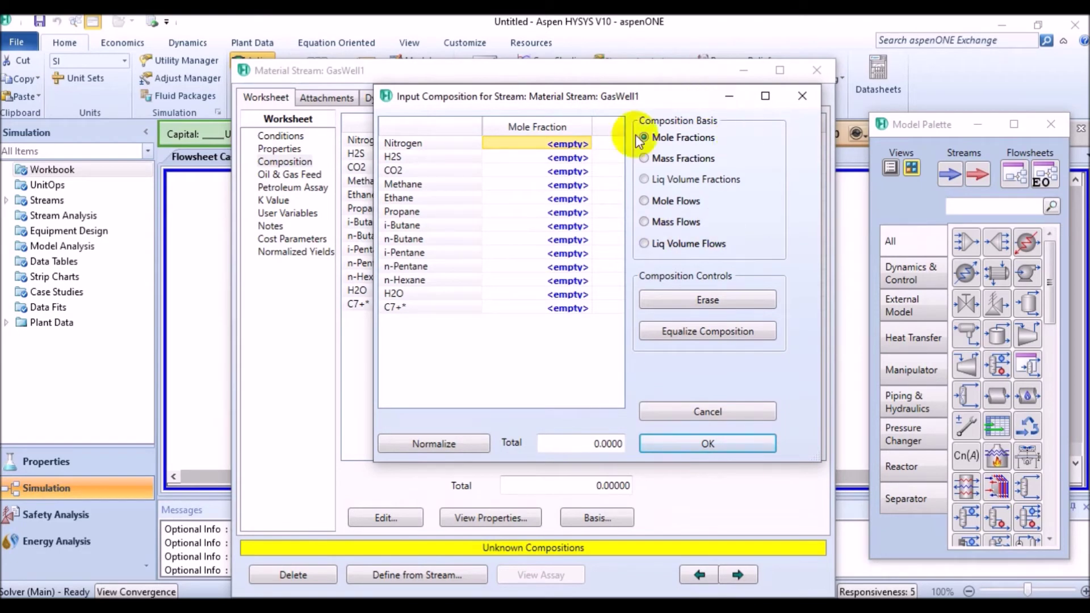
{"action": "left_click", "coordinate": [802, 97]}
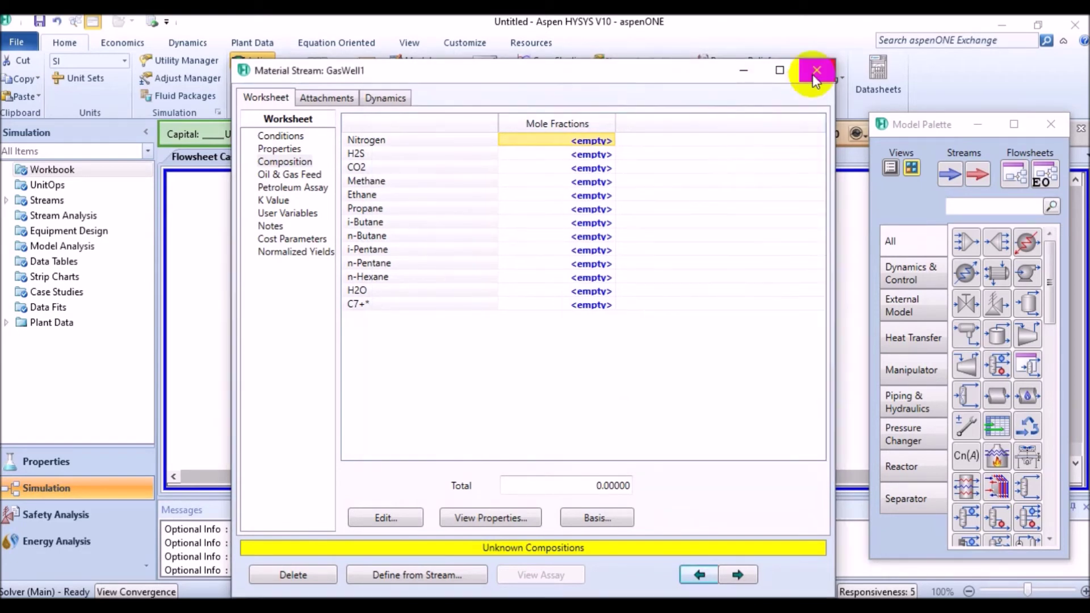
{"action": "left_click", "coordinate": [816, 71]}
{"action": "left_click", "coordinate": [441, 349]}
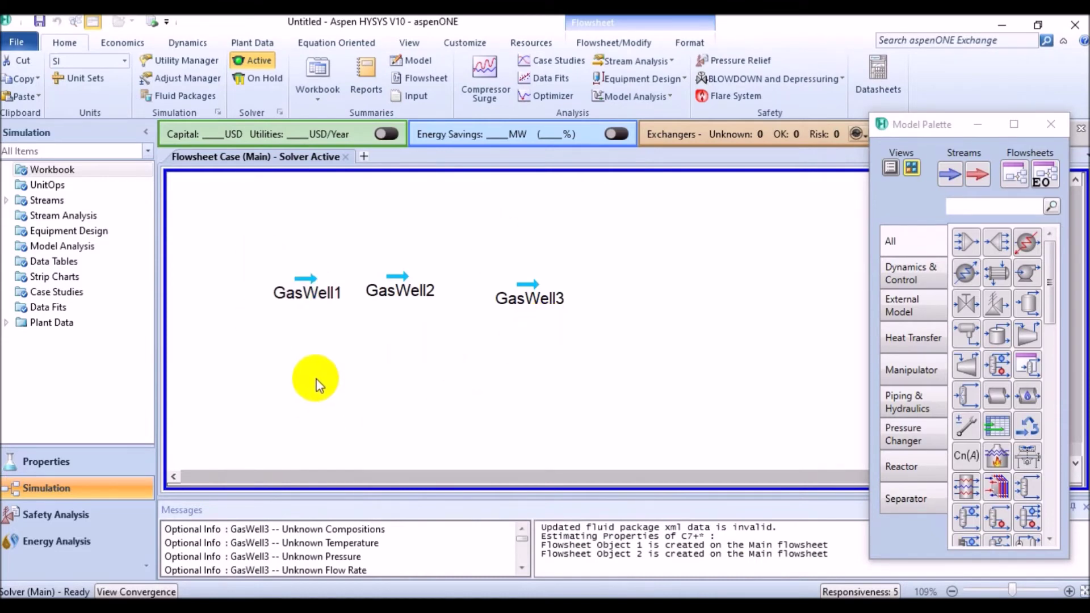
Step: Reopen GasWell1 at its Composition page, with the window moved up and right
{"action": "left_click", "coordinate": [305, 280]}
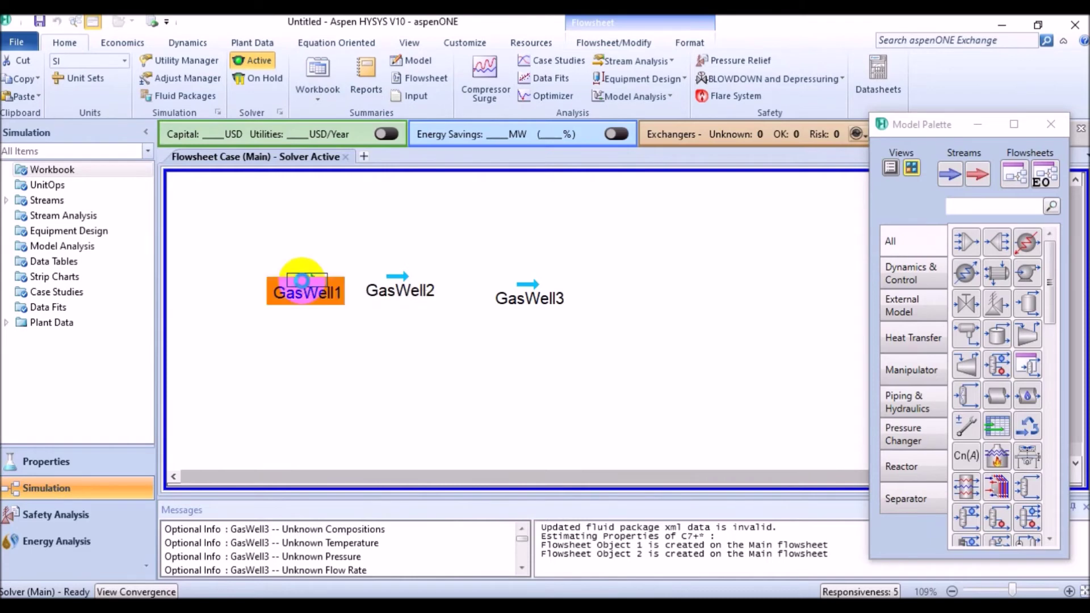
{"action": "double_click", "coordinate": [304, 287]}
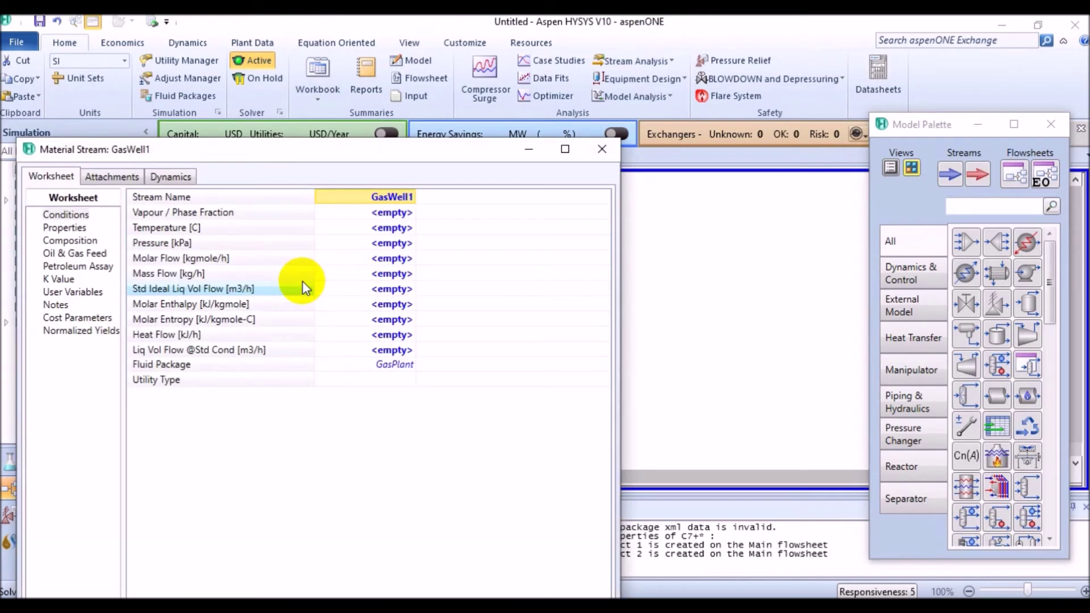
{"action": "left_click", "coordinate": [80, 242]}
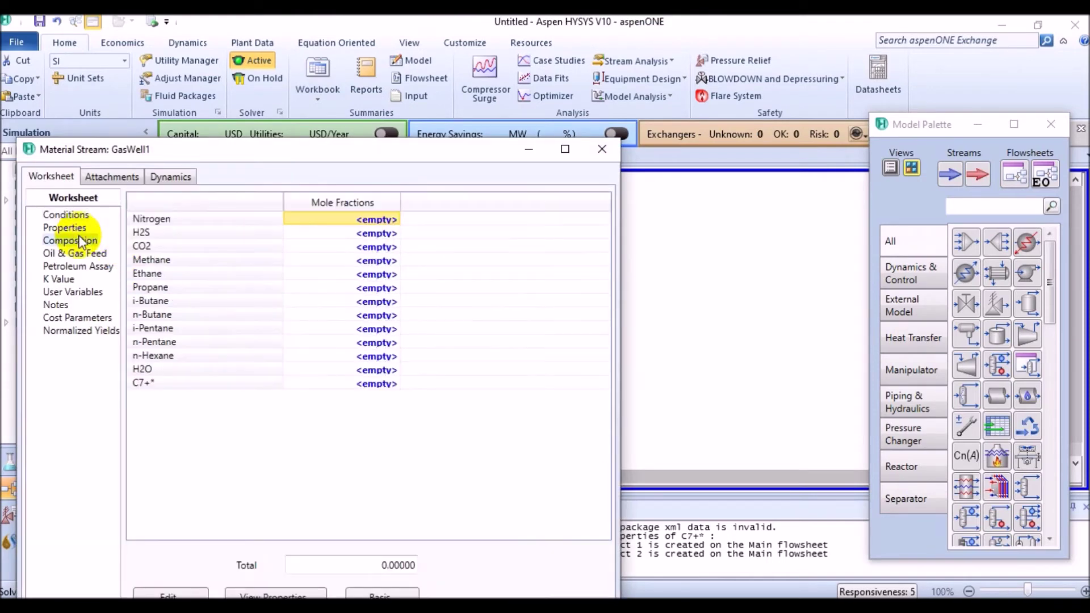
{"action": "mouse_move", "coordinate": [261, 148]}
{"action": "left_mouse_down"}
{"action": "mouse_move", "coordinate": [483, 93]}
{"action": "mouse_move", "coordinate": [466, 64]}
{"action": "left_mouse_up"}
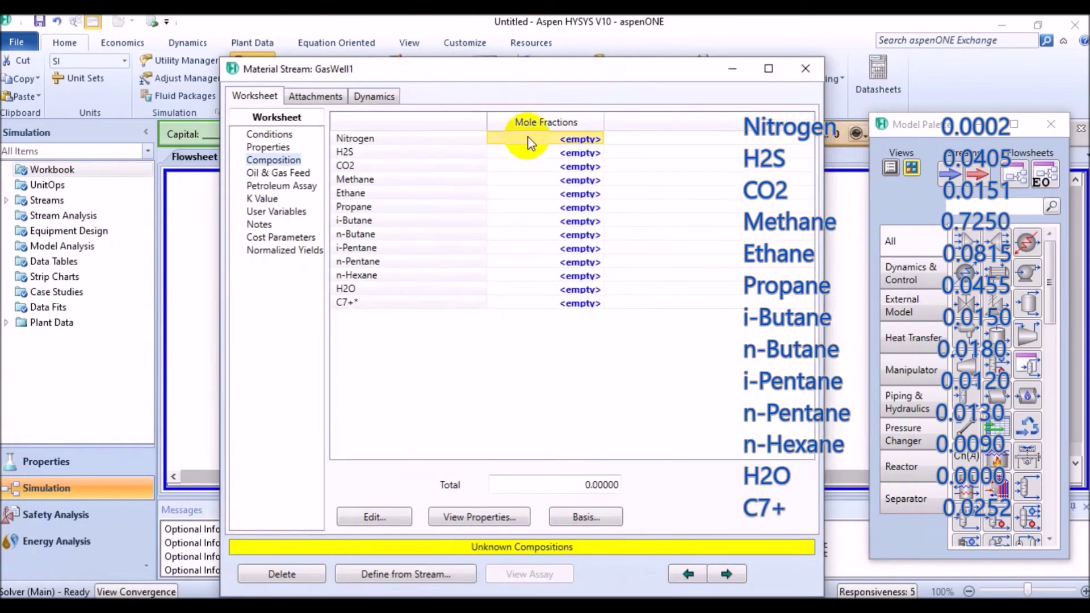
Step: Enter GasWell1's Nitrogen, H2S, CO2, Methane, Ethane and Propane mole fractions
{"action": "left_click", "coordinate": [375, 519]}
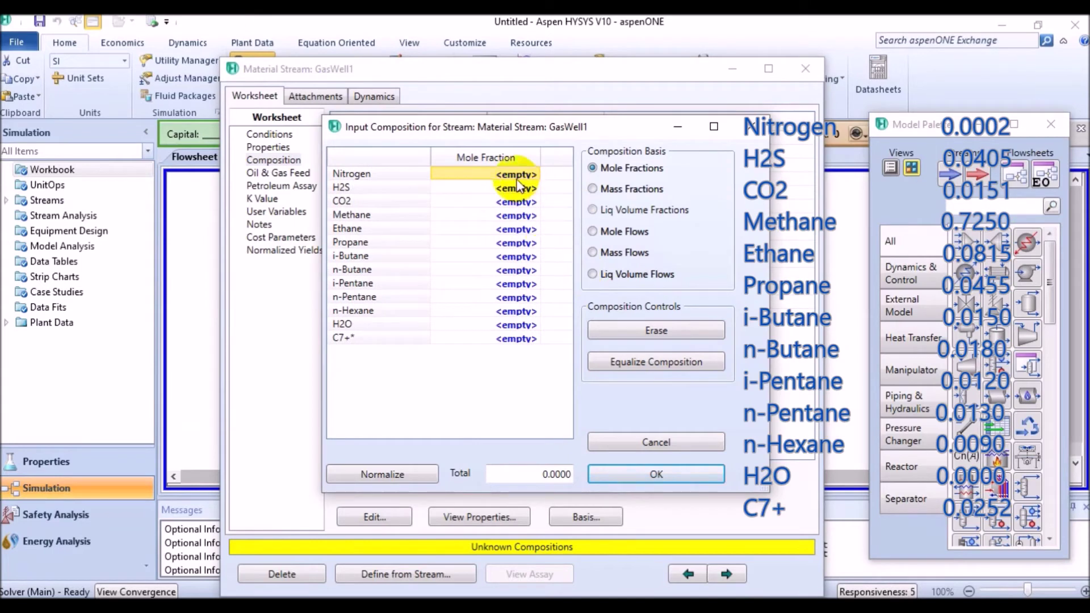
{"action": "type", "text": "0.0002"}
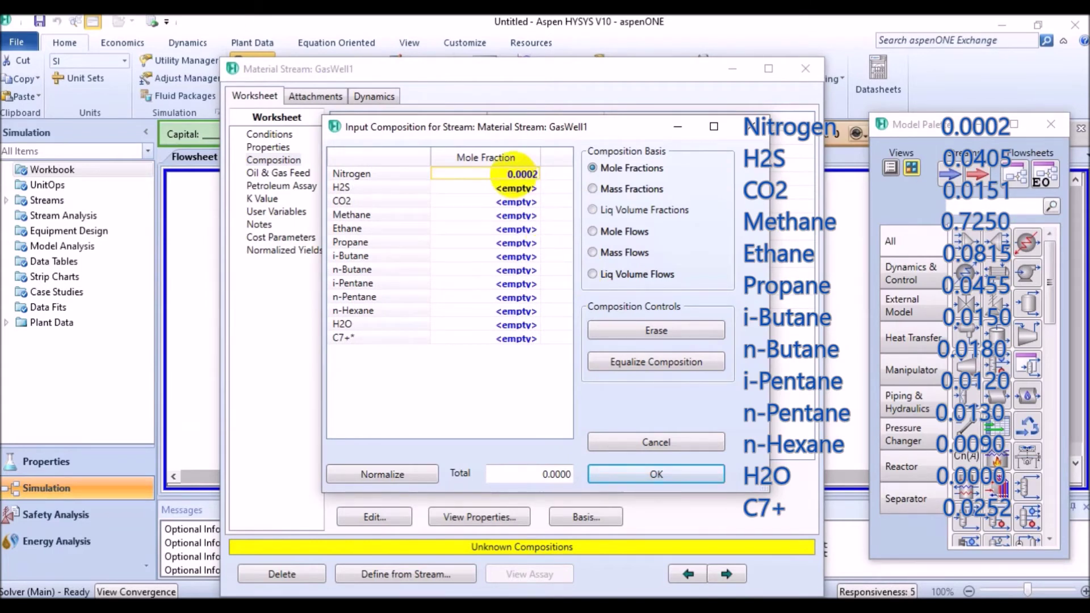
{"action": "key", "text": "Return"}
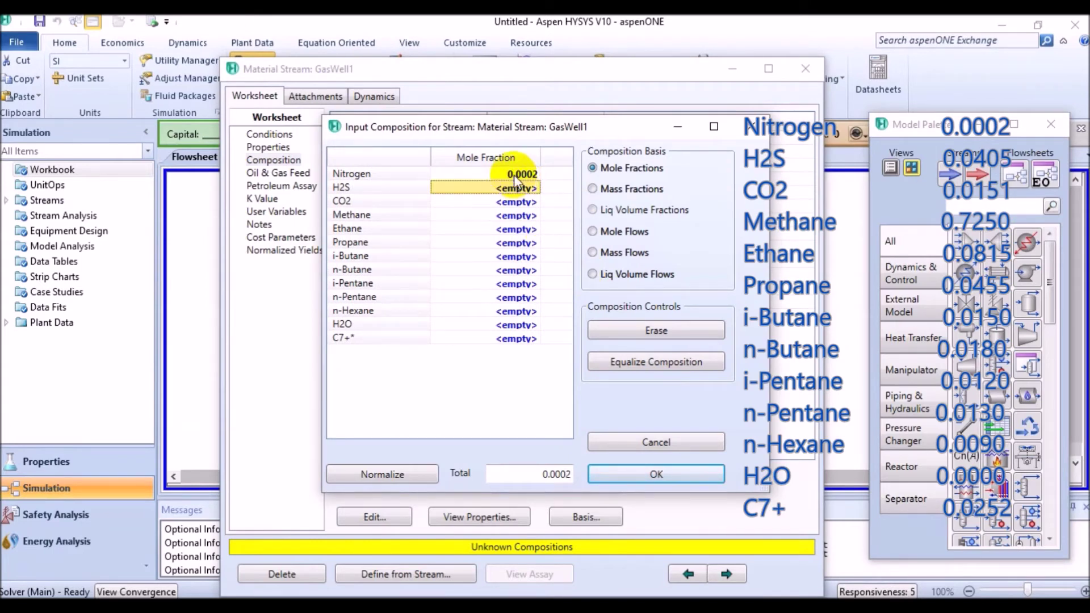
{"action": "type", "text": "0.0405"}
{"action": "key", "text": "Return"}
{"action": "type", "text": "0.0"}
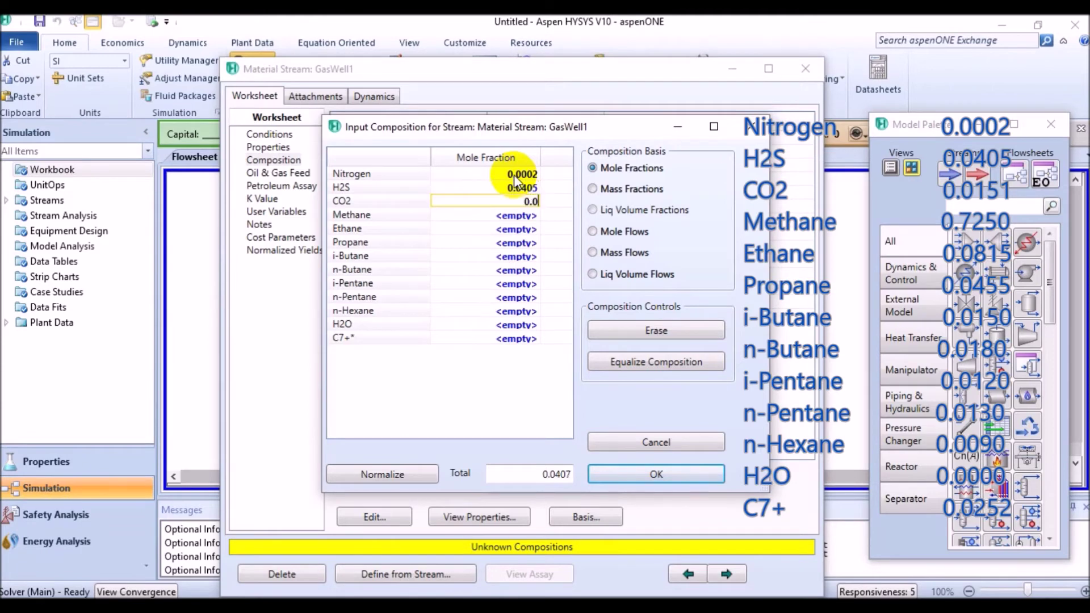
{"action": "type", "text": "151"}
{"action": "key", "text": "Return"}
{"action": "type", "text": "0.725"}
{"action": "key", "text": "Return"}
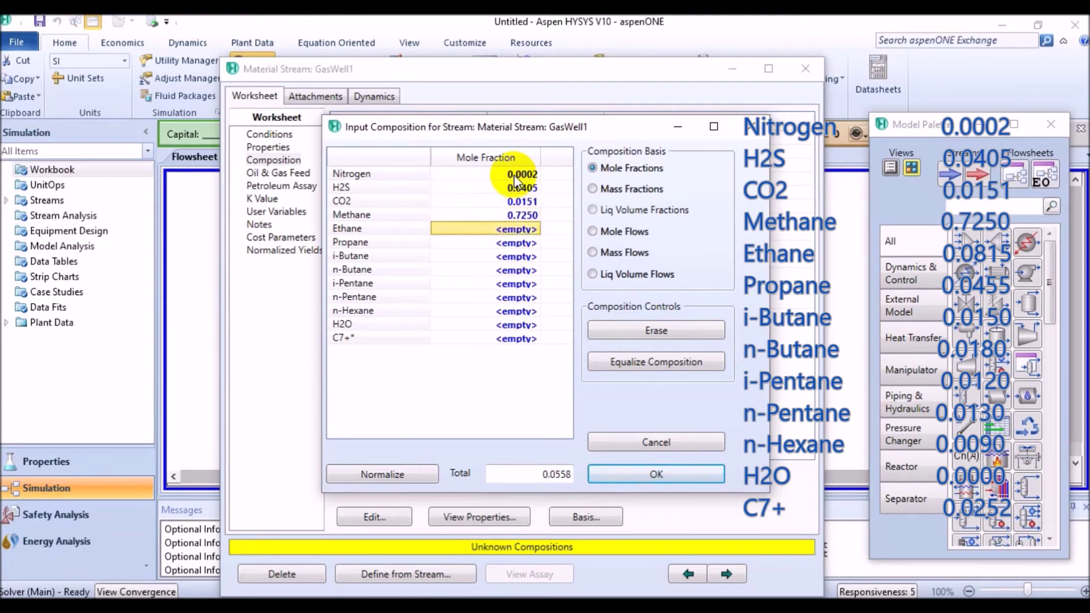
{"action": "type", "text": "0.0815"}
{"action": "key", "text": "Return"}
{"action": "type", "text": "0.04"}
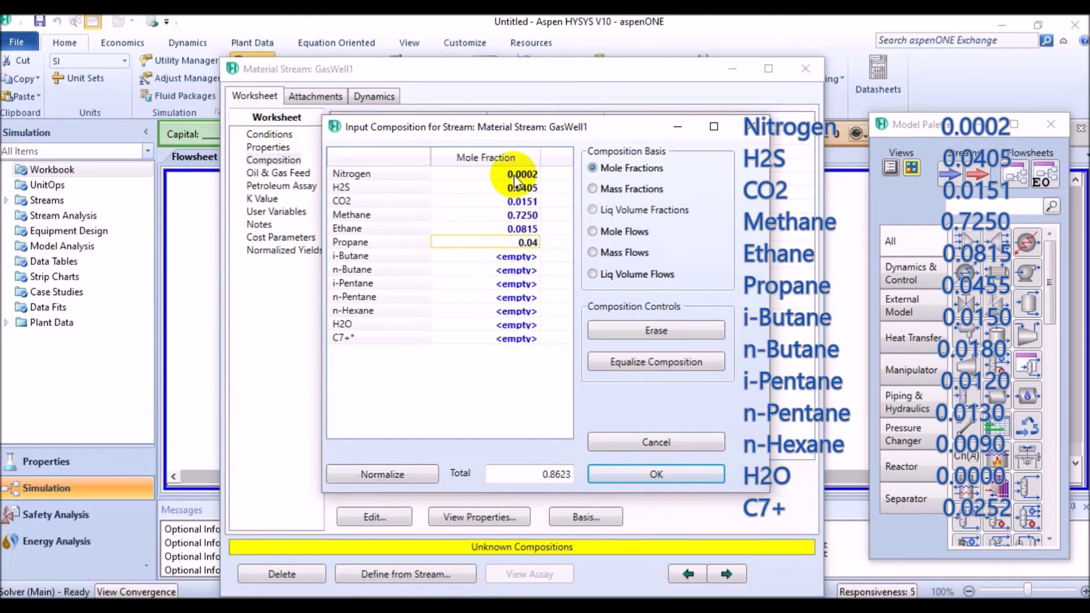
{"action": "type", "text": "55"}
{"action": "key", "text": "Return"}
{"action": "type", "text": "0.015"}
Step: Enter i-Butane through H2O and C7+ 0.0252, accepting the 1.0000 total
{"action": "key", "text": "Return"}
{"action": "type", "text": "0"}
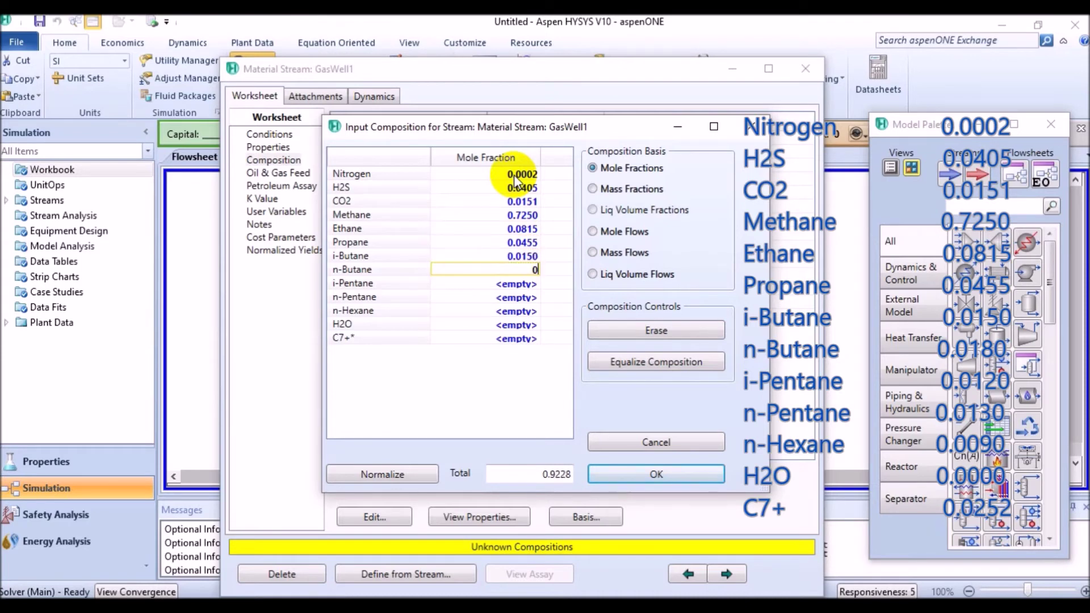
{"action": "type", "text": ".018"}
{"action": "key", "text": "Return"}
{"action": "type", "text": "0.012"}
{"action": "key", "text": "Return"}
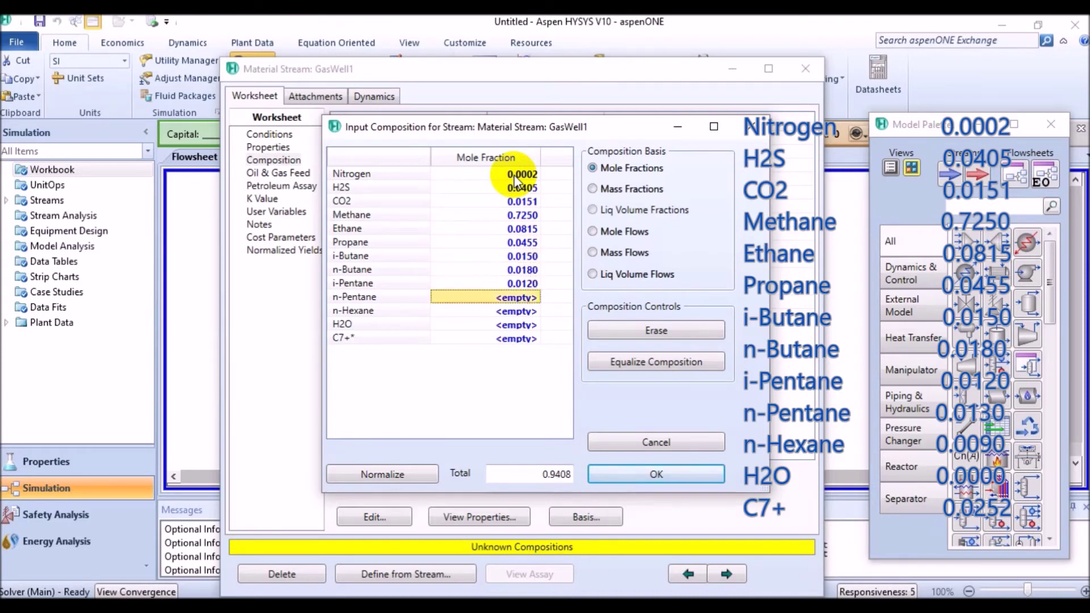
{"action": "type", "text": "0.013"}
{"action": "key", "text": "Return"}
{"action": "type", "text": "0.009"}
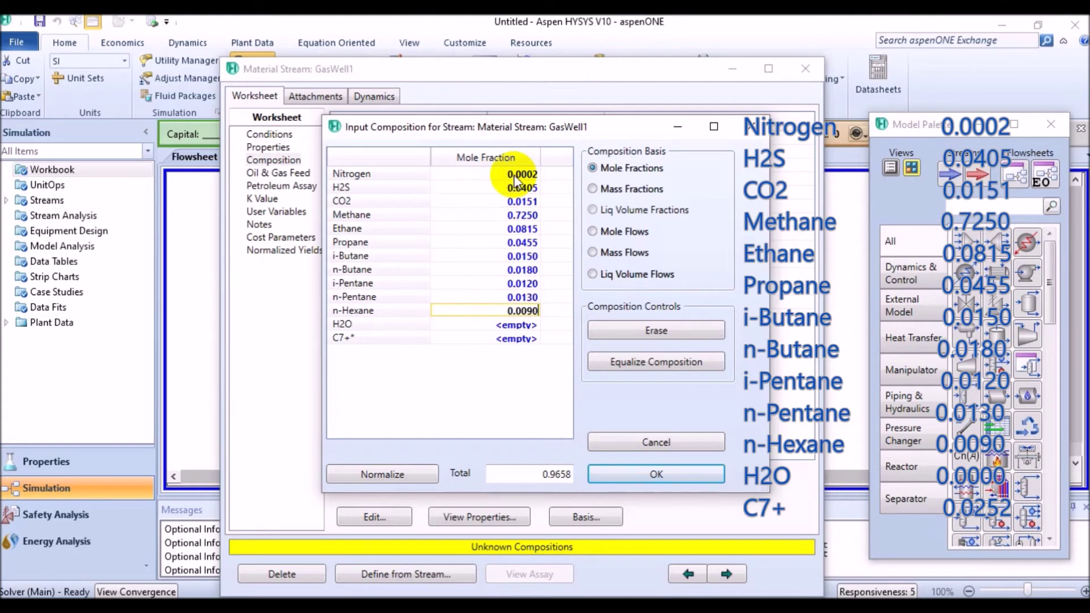
{"action": "key", "text": "Return"}
{"action": "type", "text": "0.000"}
{"action": "key", "text": "Return"}
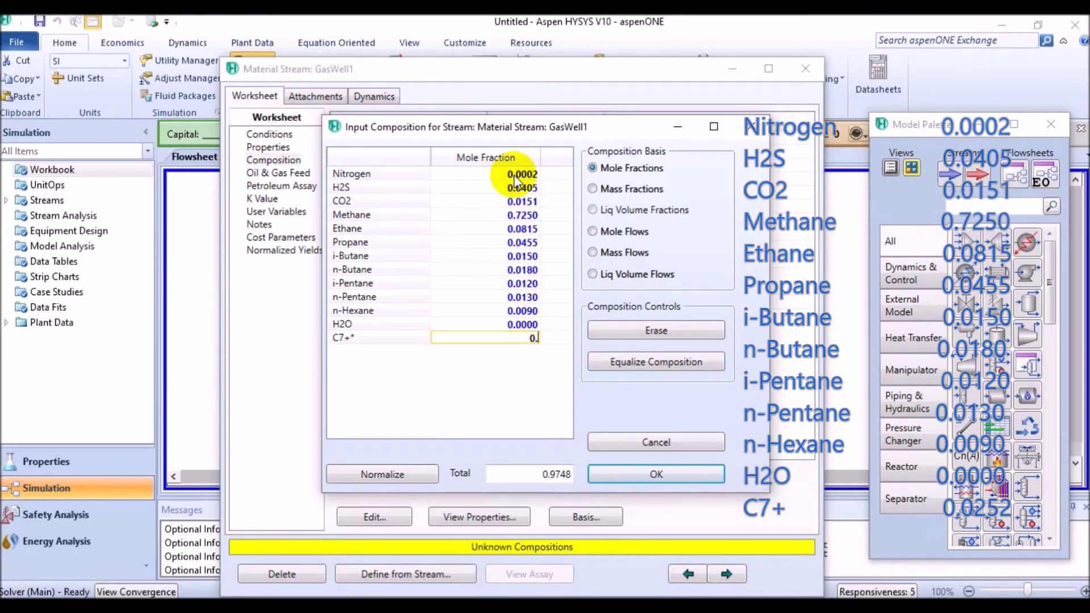
{"action": "type", "text": "0.0252"}
{"action": "key", "text": "Return"}
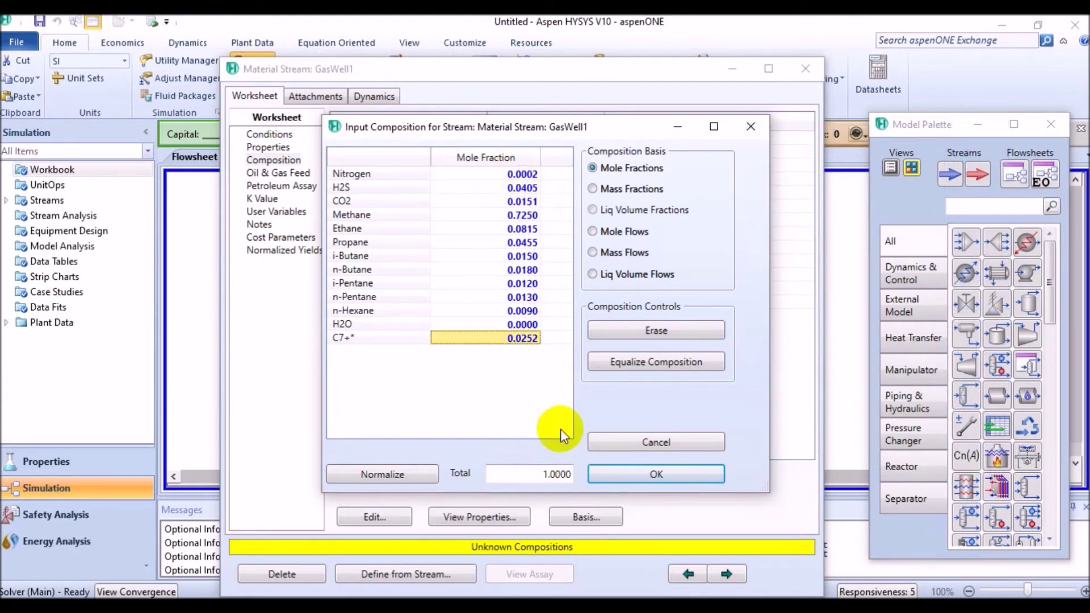
{"action": "left_click", "coordinate": [622, 476]}
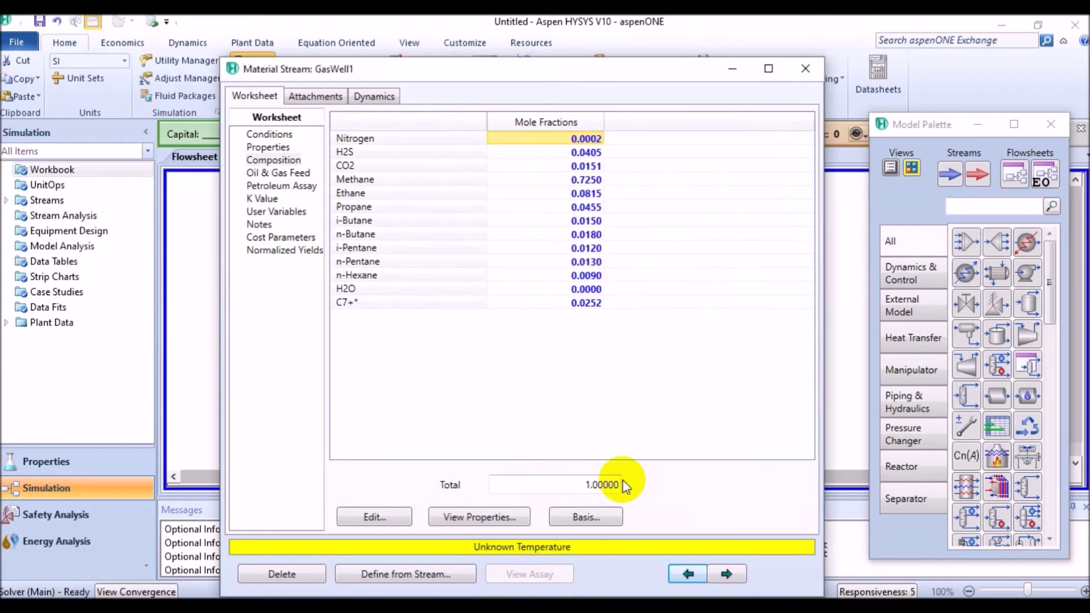
Step: Close GasWell1's stream window and open the Workbook of stream data
{"action": "left_click", "coordinate": [804, 69]}
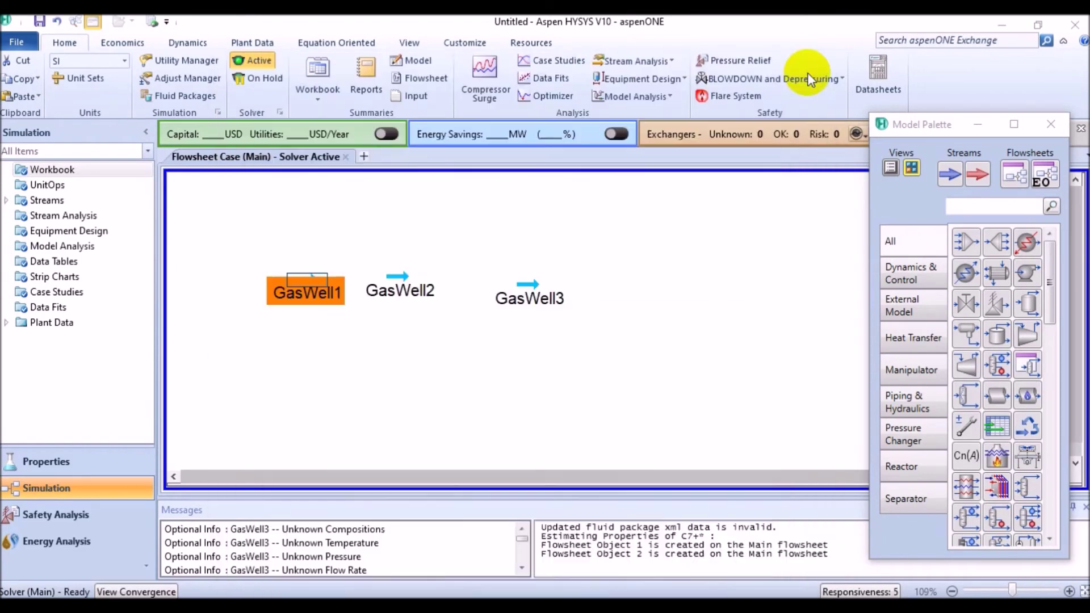
{"action": "left_click", "coordinate": [435, 354]}
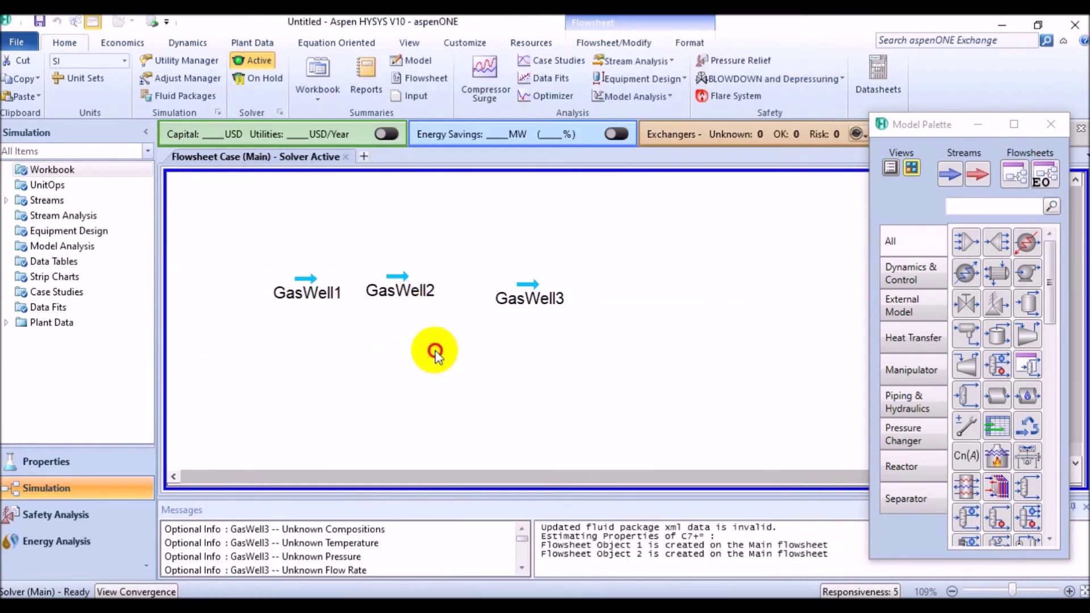
{"action": "double_click", "coordinate": [51, 170]}
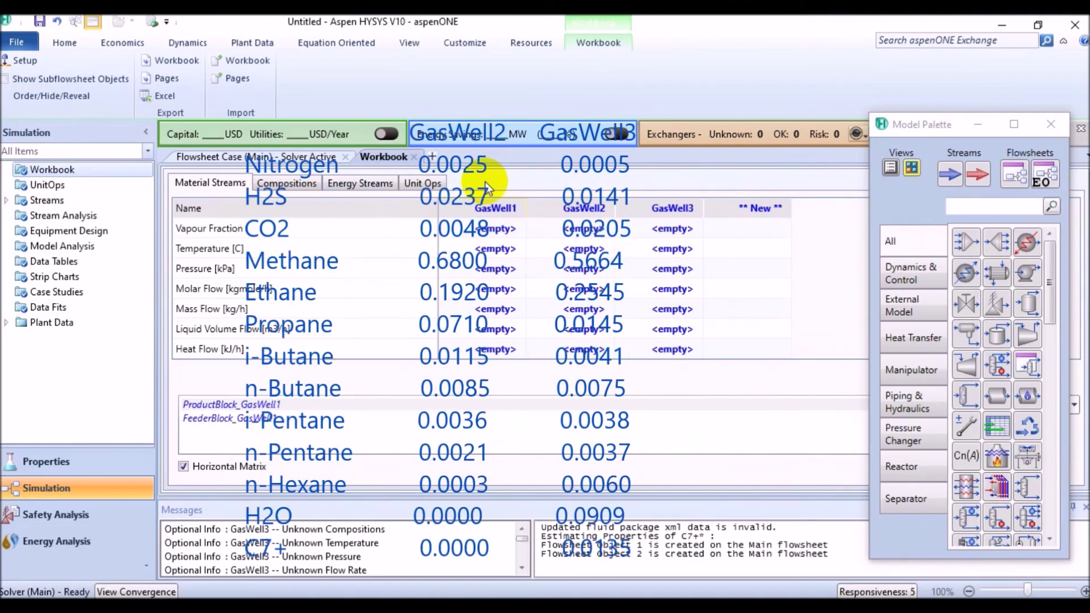
Step: In the Compositions rows, enter GasWell2's Nitrogen 0.0025, H2S, CO2 and Methane fractions
{"action": "left_click", "coordinate": [298, 188]}
{"action": "left_click", "coordinate": [588, 230]}
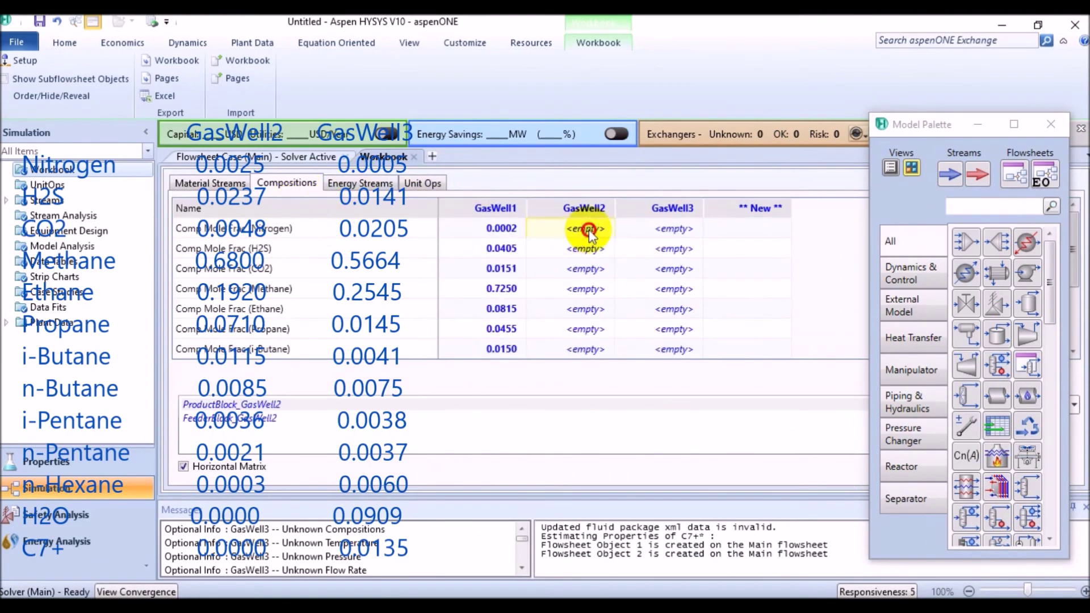
{"action": "type", "text": "0.0025"}
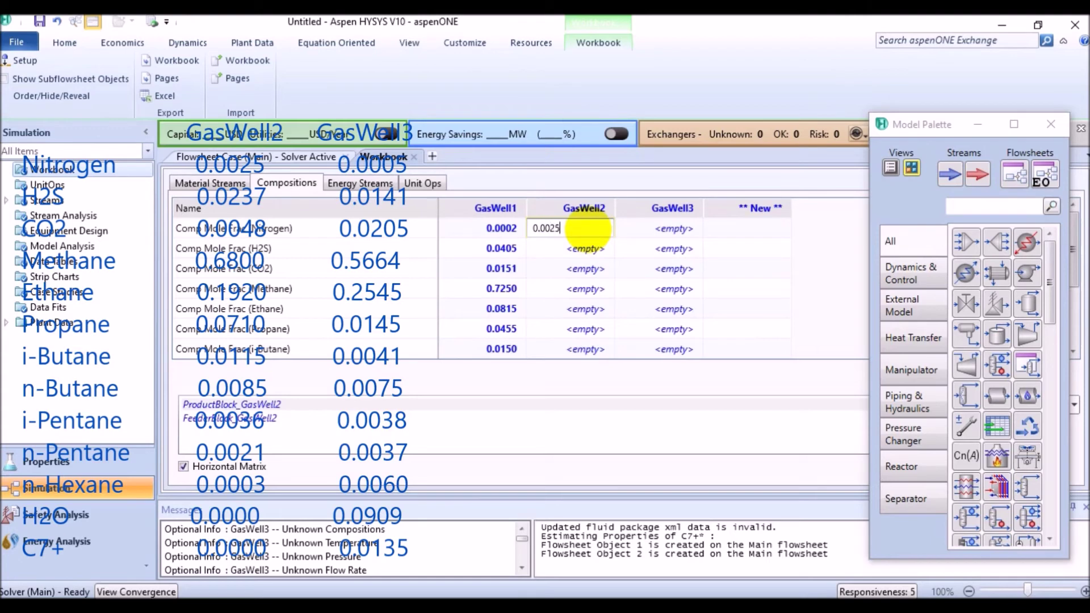
{"action": "key", "text": "Return"}
{"action": "type", "text": "0.0237"}
{"action": "key", "text": "Return"}
{"action": "type", "text": "0.0048"}
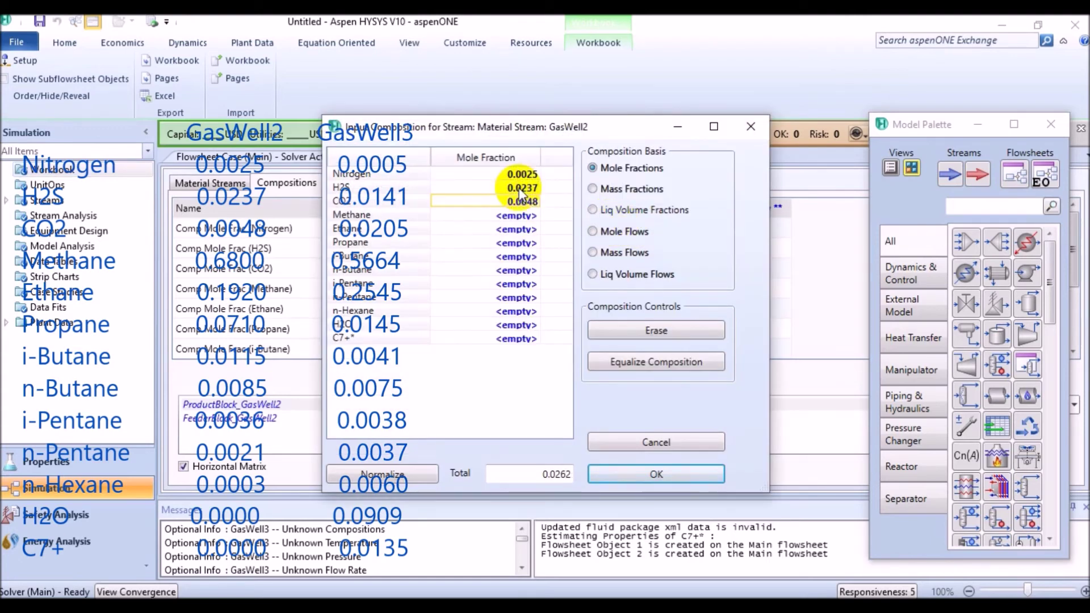
{"action": "key", "text": "Return"}
{"action": "type", "text": "0.6800"}
{"action": "key", "text": "Return"}
{"action": "type", "text": "0.1920"}
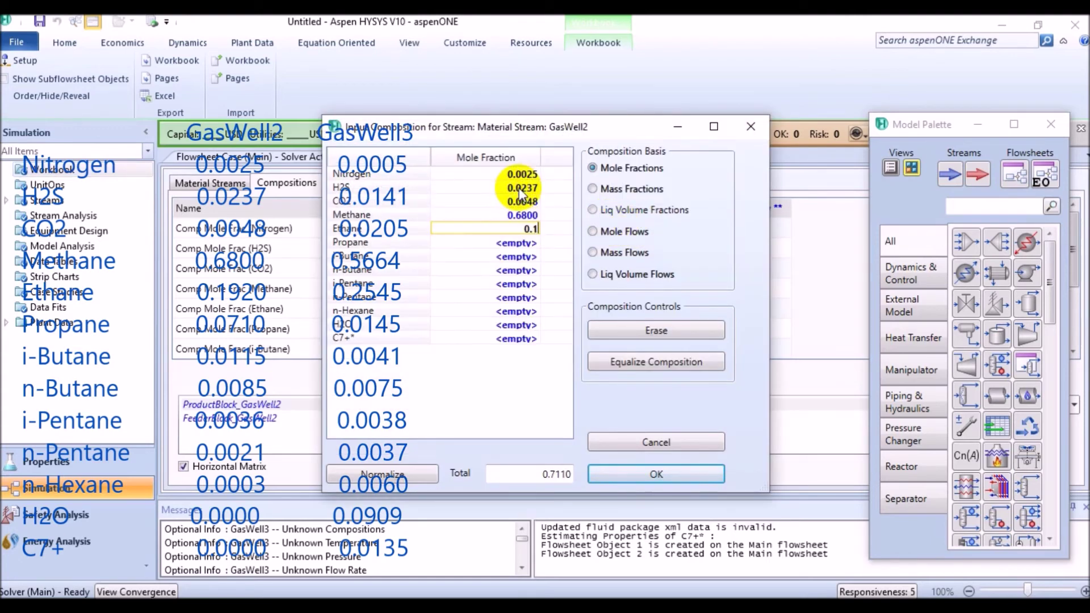
Step: Enter GasWell2's Ethane through n-Hexane 0.0003 fractions and accept the composition
{"action": "key", "text": "Return"}
{"action": "type", "text": "0.0710"}
{"action": "key", "text": "Return"}
{"action": "type", "text": "0.0115"}
{"action": "key", "text": "Return"}
{"action": "type", "text": "0.0085"}
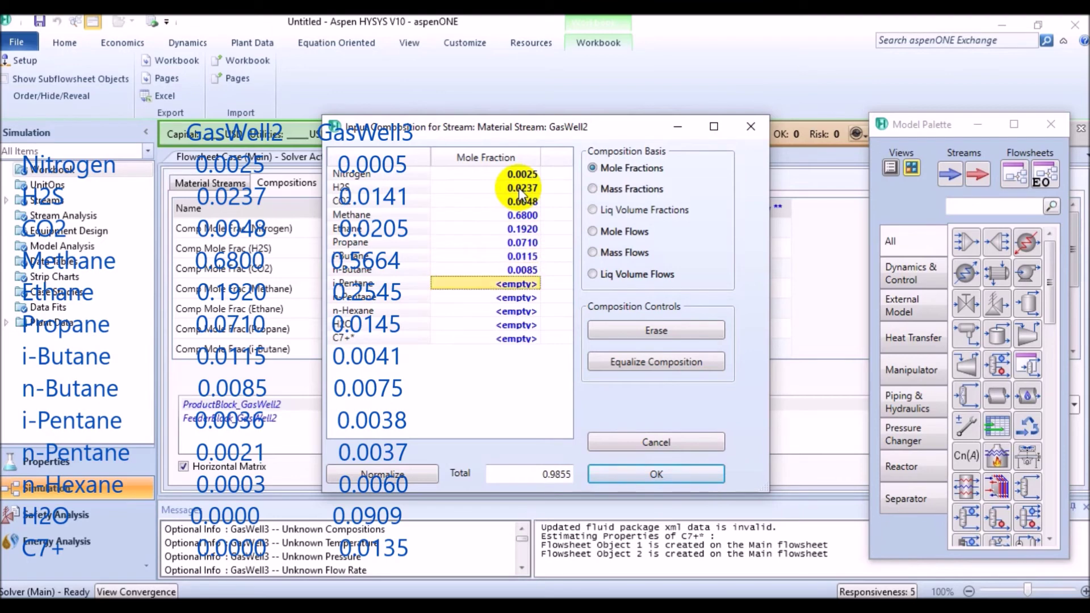
{"action": "key", "text": "Return"}
{"action": "key", "text": "Return"}
{"action": "type", "text": "0.0021"}
{"action": "key", "text": "Return"}
{"action": "type", "text": "0.0003"}
{"action": "key", "text": "Return"}
{"action": "type", "text": "0.0000"}
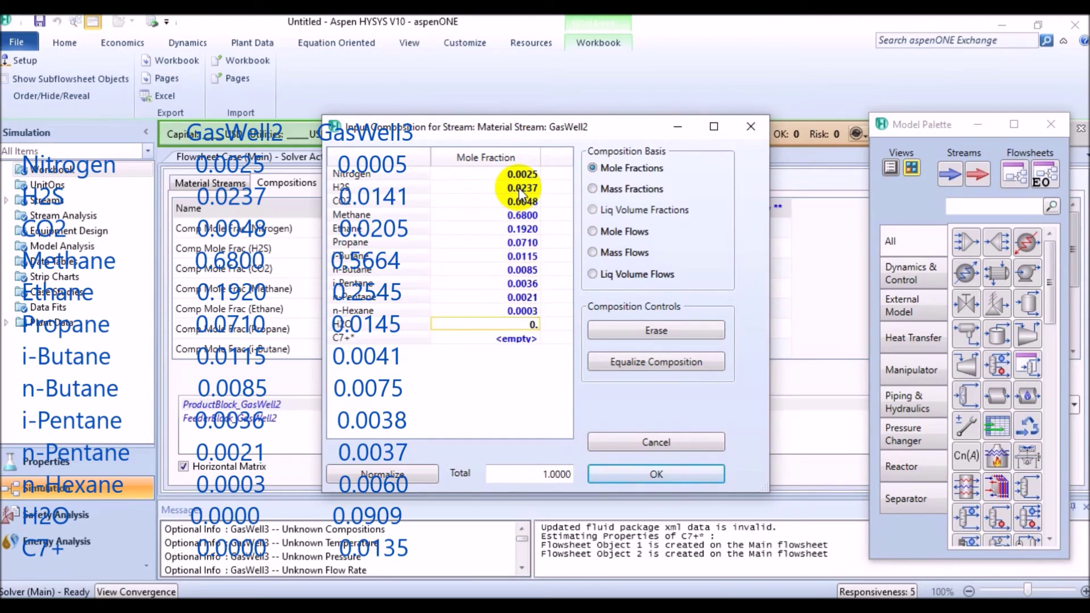
{"action": "left_click", "coordinate": [638, 474]}
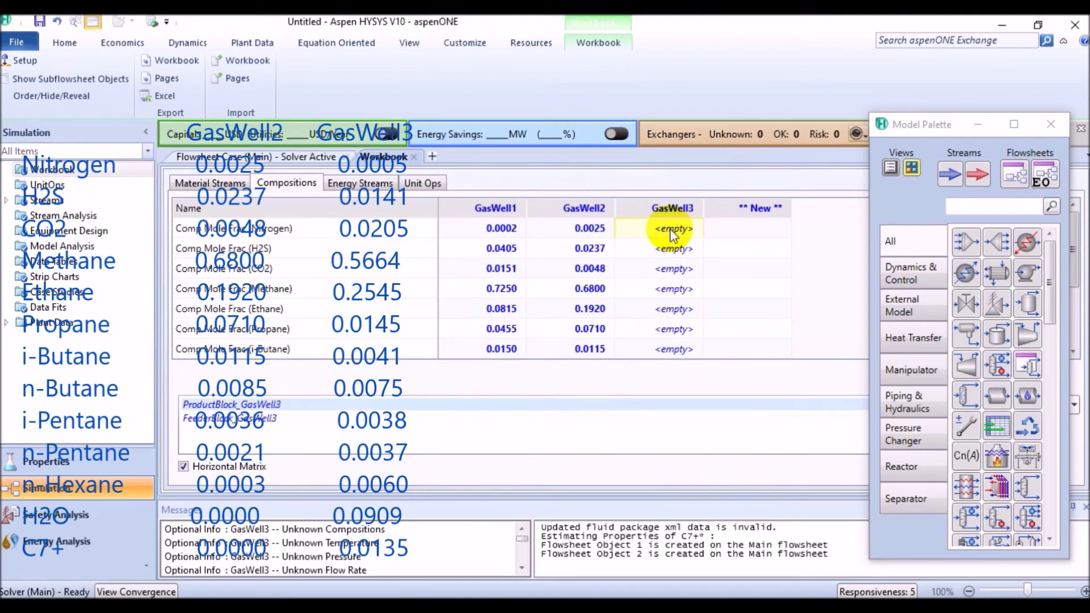
{"action": "type", "text": "0.0005"}
Step: Enter GasWell3's fractions, Nitrogen 0.0005 through C7+ 0.0135, and accept them
{"action": "key", "text": "Return"}
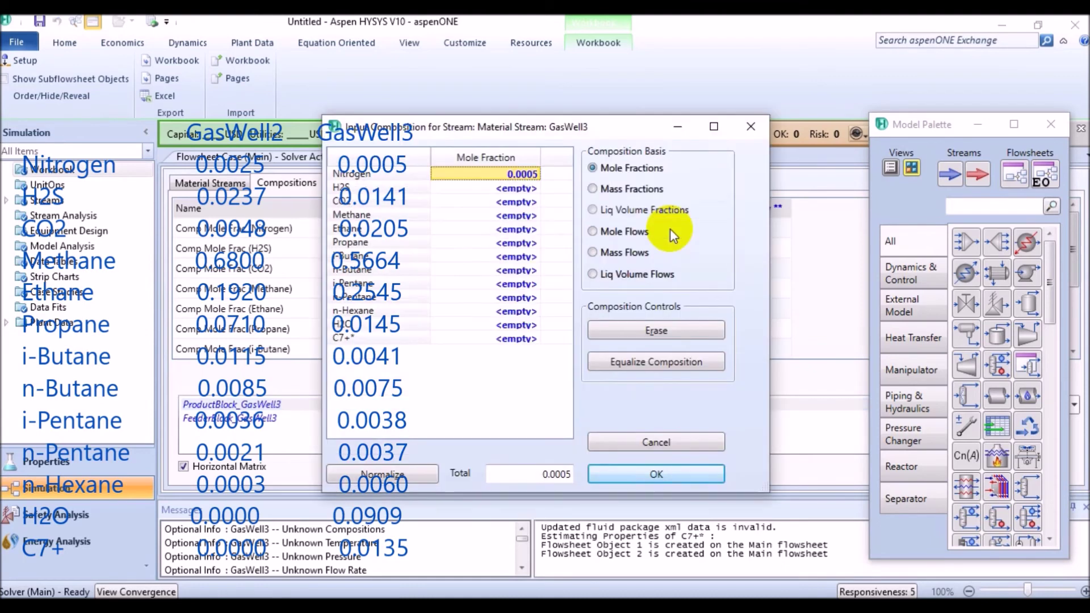
{"action": "left_click", "coordinate": [523, 189]}
{"action": "type", "text": "0.0141"}
{"action": "key", "text": "Return"}
{"action": "type", "text": "0.0205"}
{"action": "key", "text": "Return"}
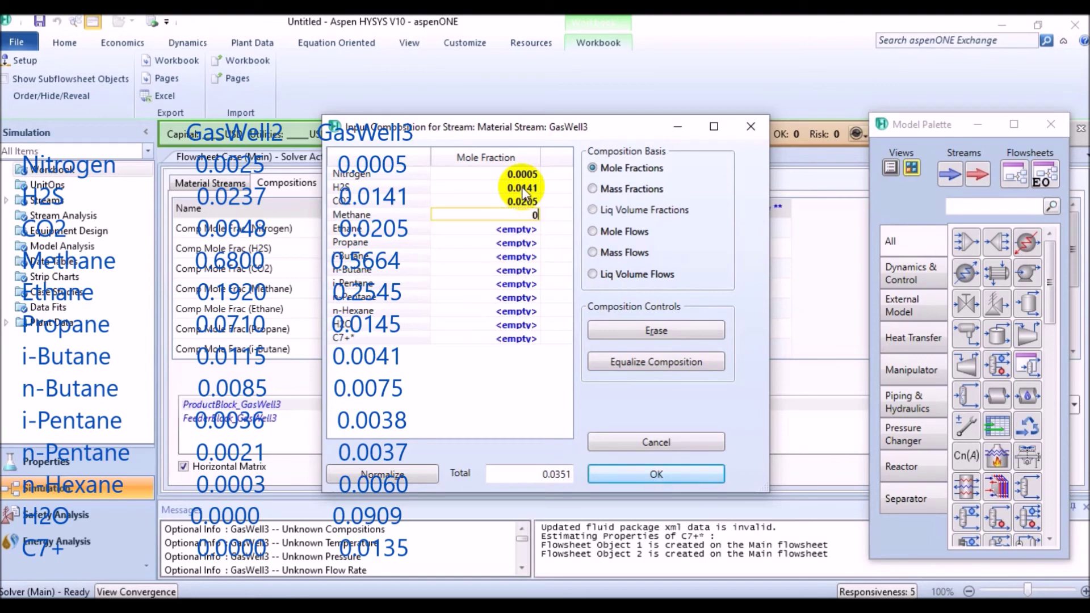
{"action": "type", "text": "0.5664"}
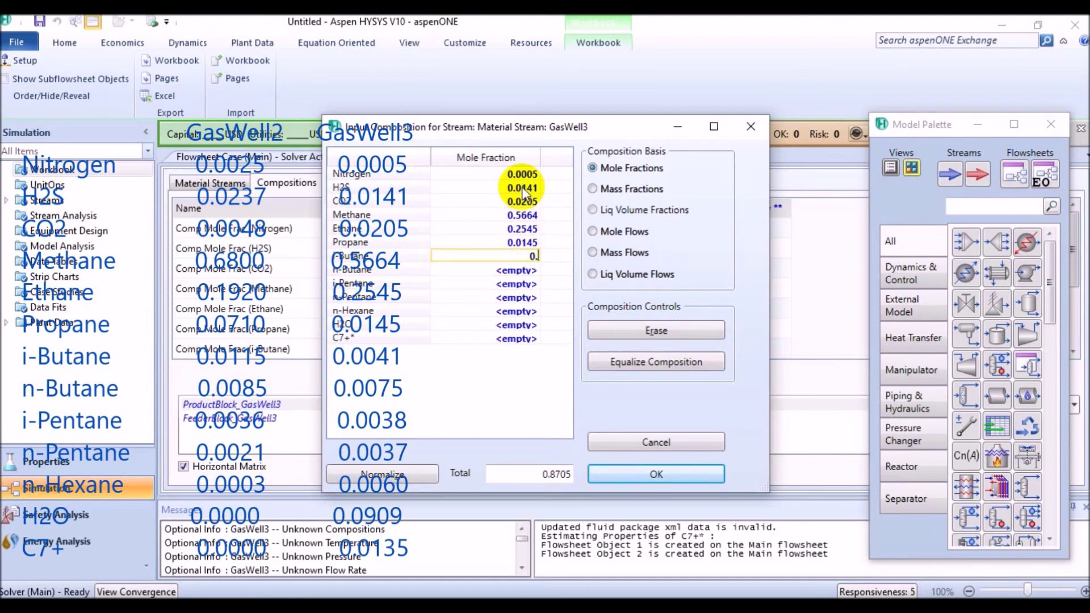
{"action": "type", "text": " 0.2545 0.0145 0.0041"}
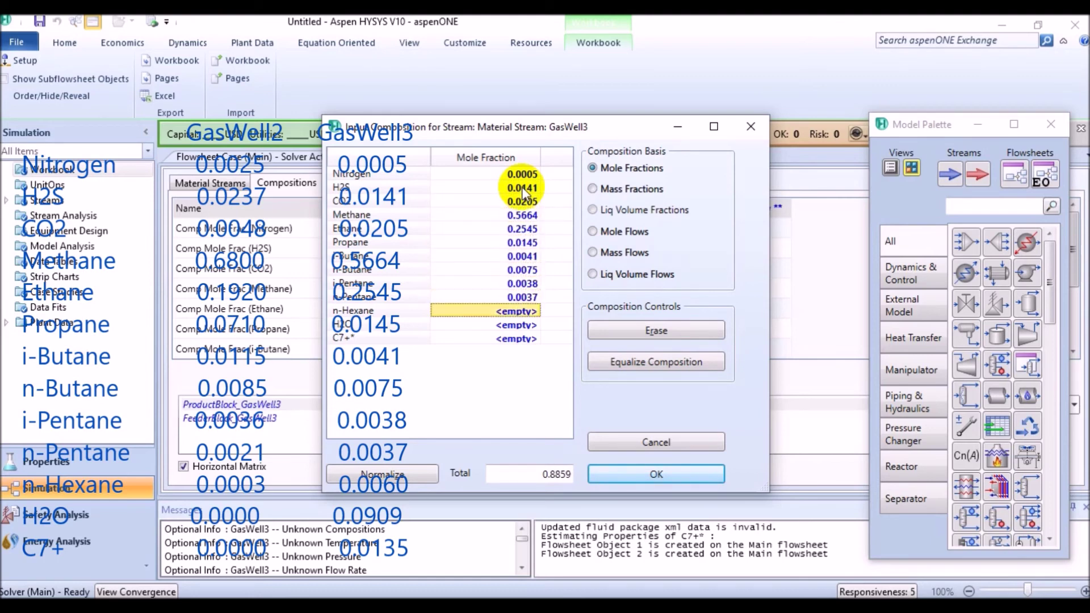
{"action": "type", "text": " 0.0075 0.0038 0.0037 0.0060 0.0909"}
{"action": "key", "text": "Return"}
{"action": "type", "text": "0.0135"}
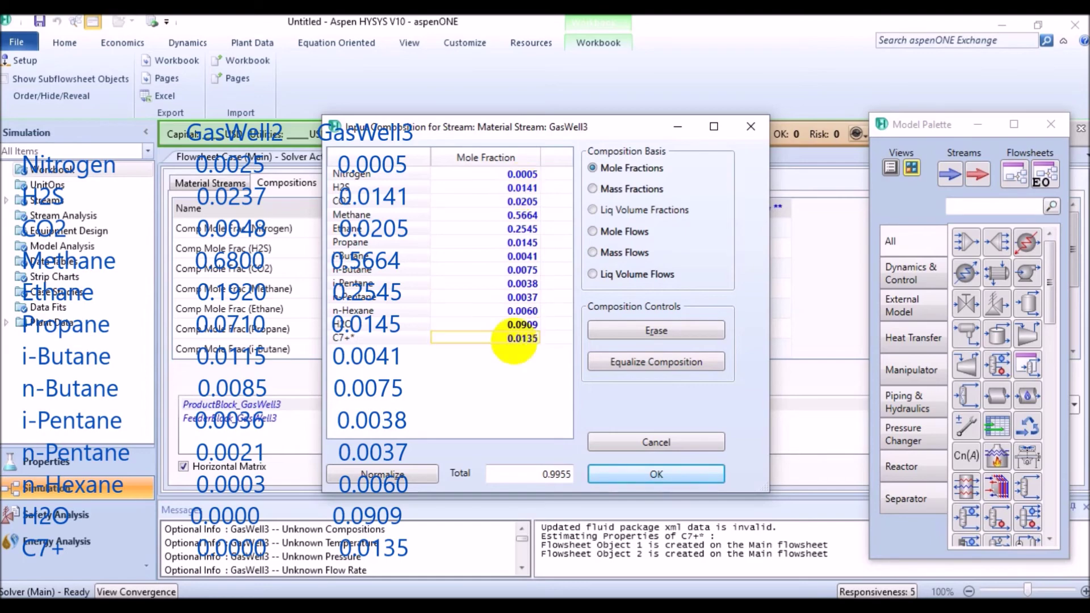
{"action": "key", "text": "Return"}
{"action": "left_click", "coordinate": [657, 475]}
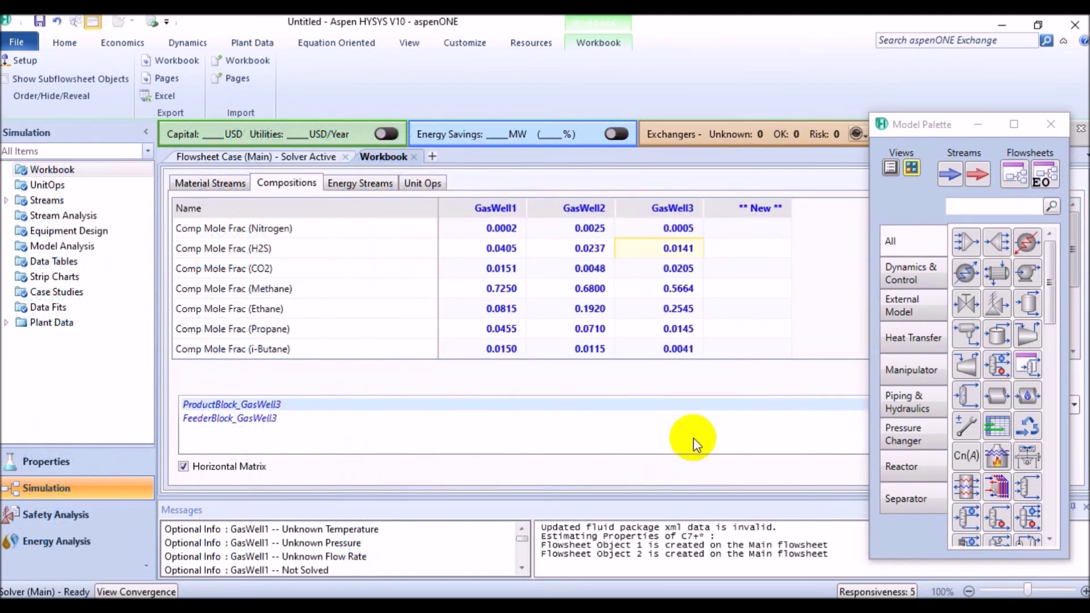
Step: Close the Workbook tab, then open and leave the File backstage to view the GasWell flowsheet
{"action": "left_click", "coordinate": [415, 158]}
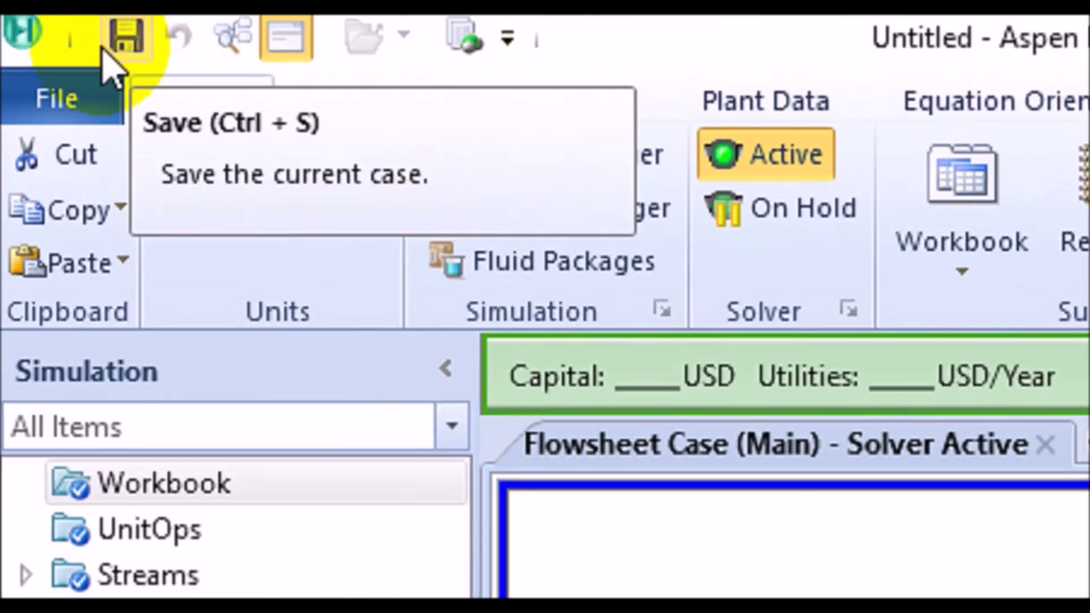
{"action": "left_click", "coordinate": [89, 28]}
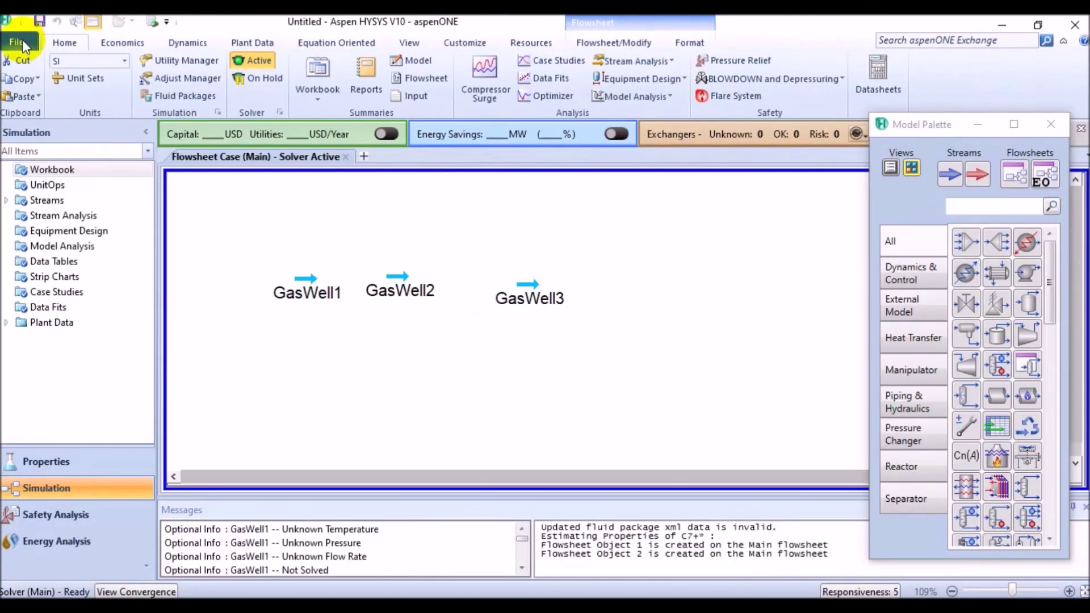
{"action": "left_click", "coordinate": [20, 41]}
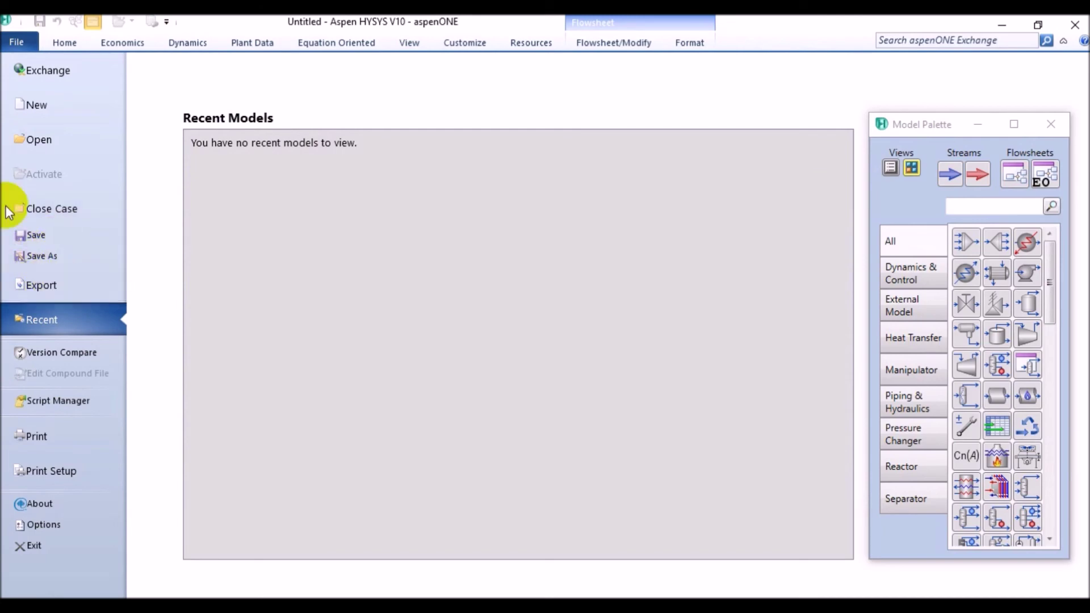
{"action": "left_click", "coordinate": [27, 47]}
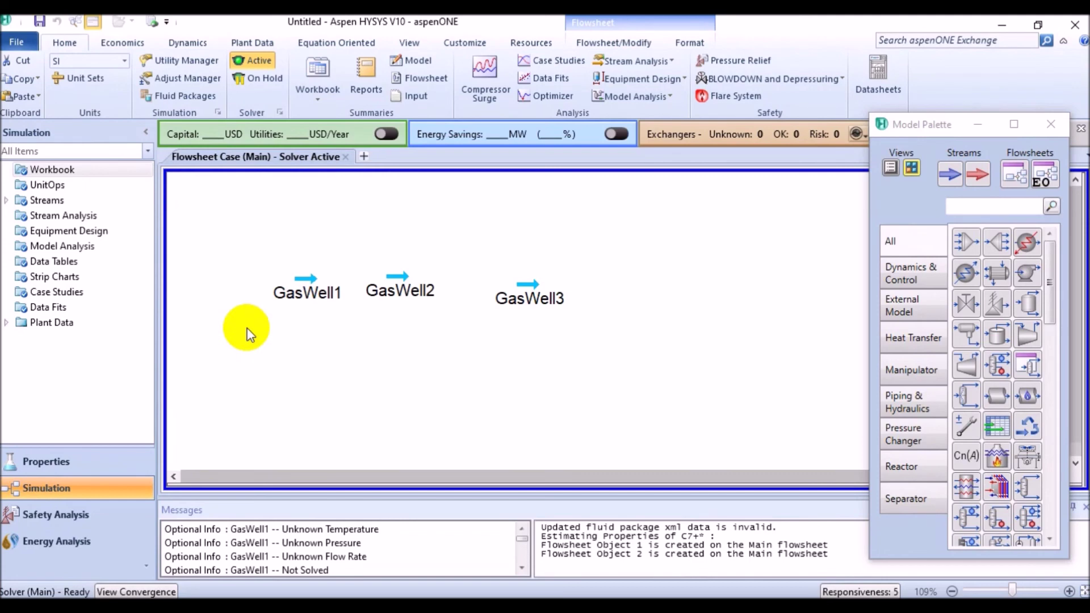
{"action": "key", "text": "ctrl+s"}
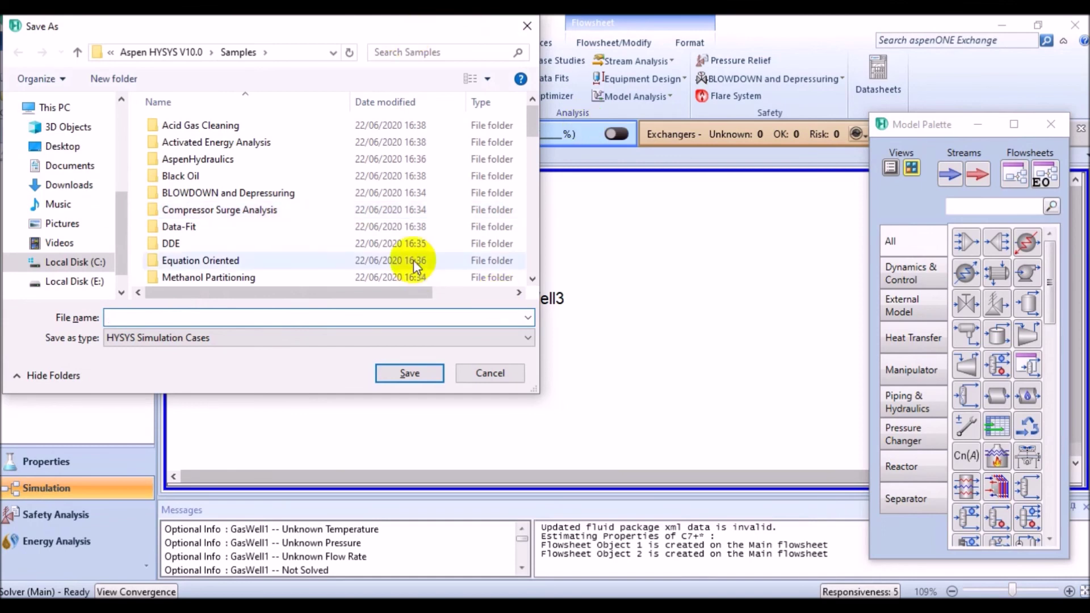
{"action": "left_click", "coordinate": [527, 26]}
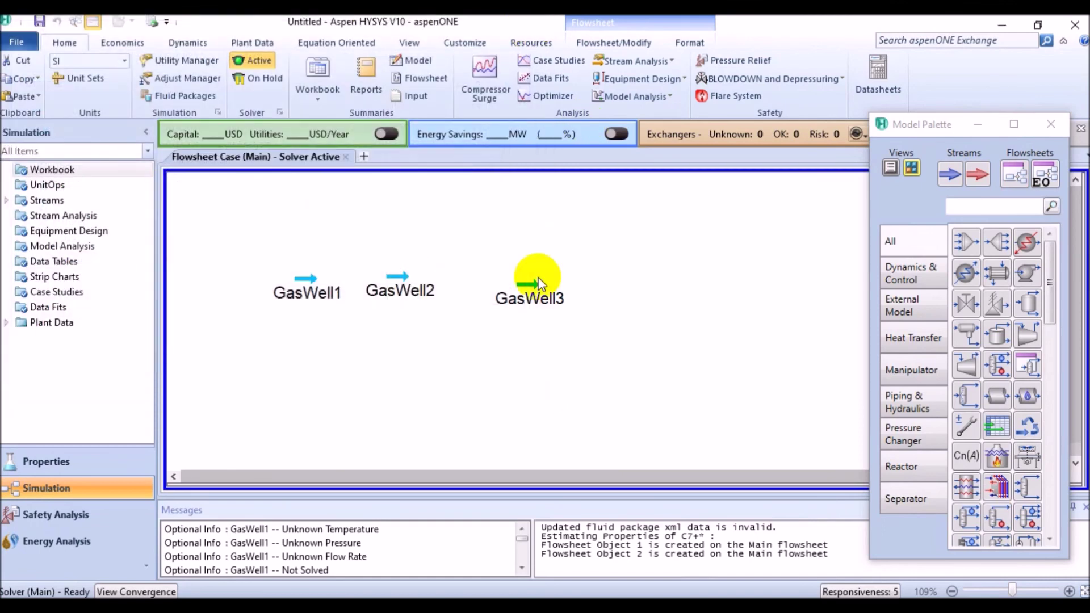